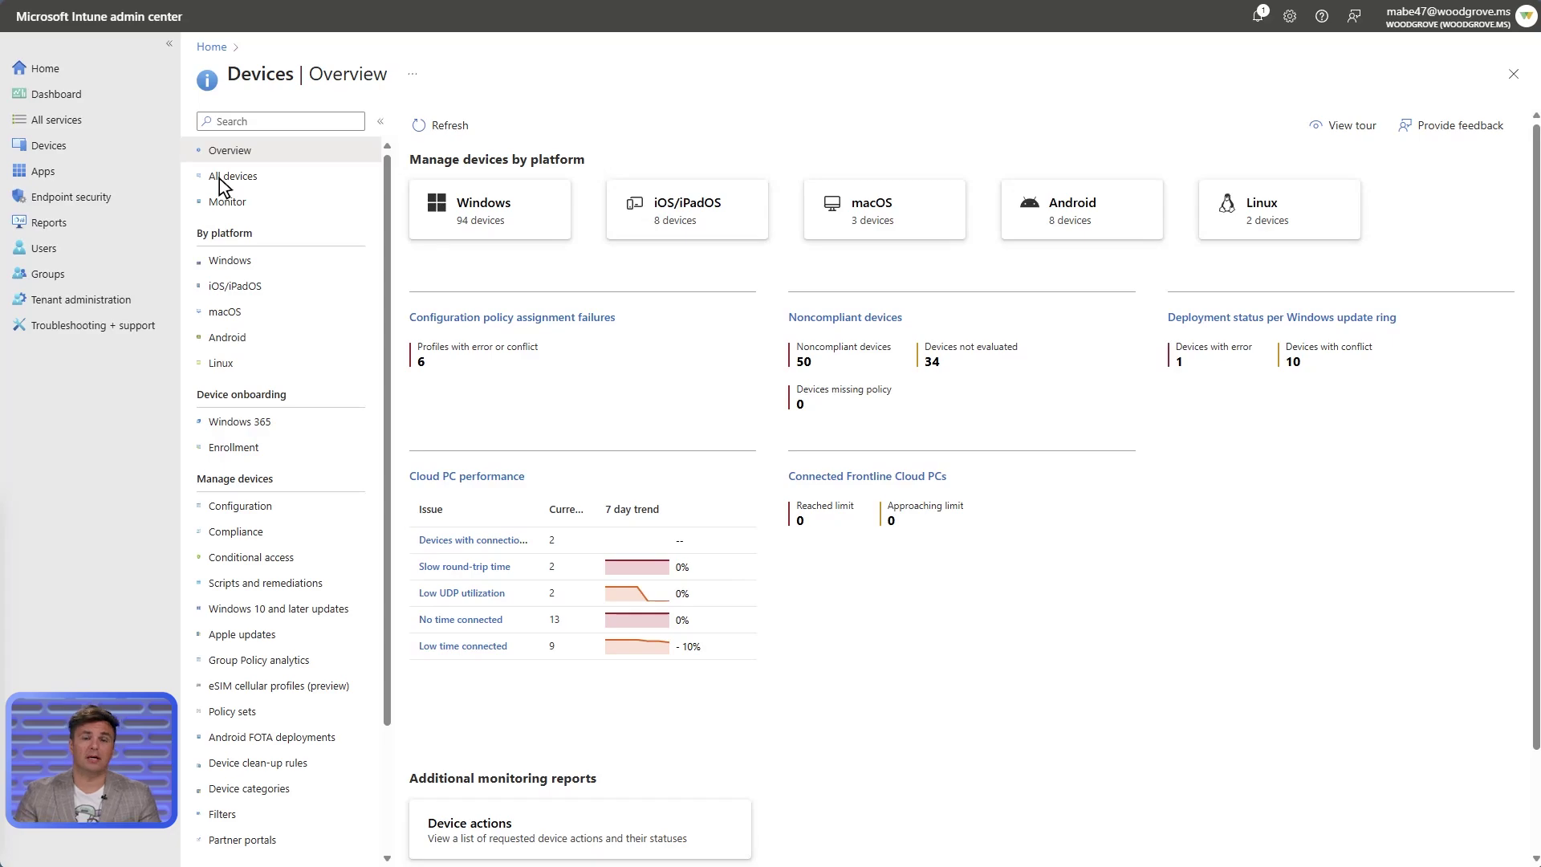
Open the PARKCITY-Win10V device from the All devices list.
left_click(219, 178)
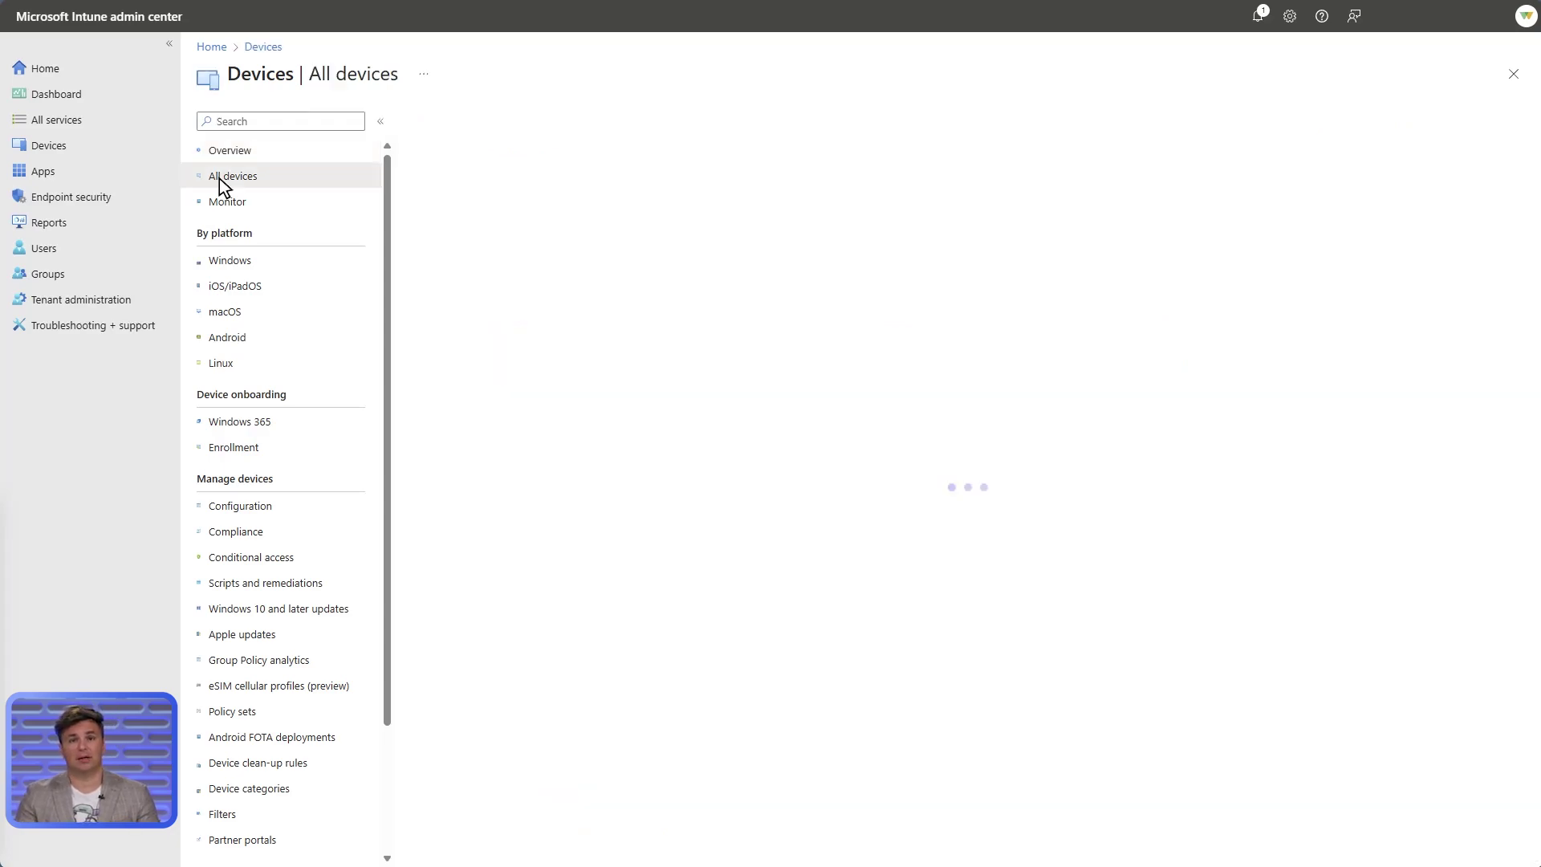
scroll(959, 554, "down", 10)
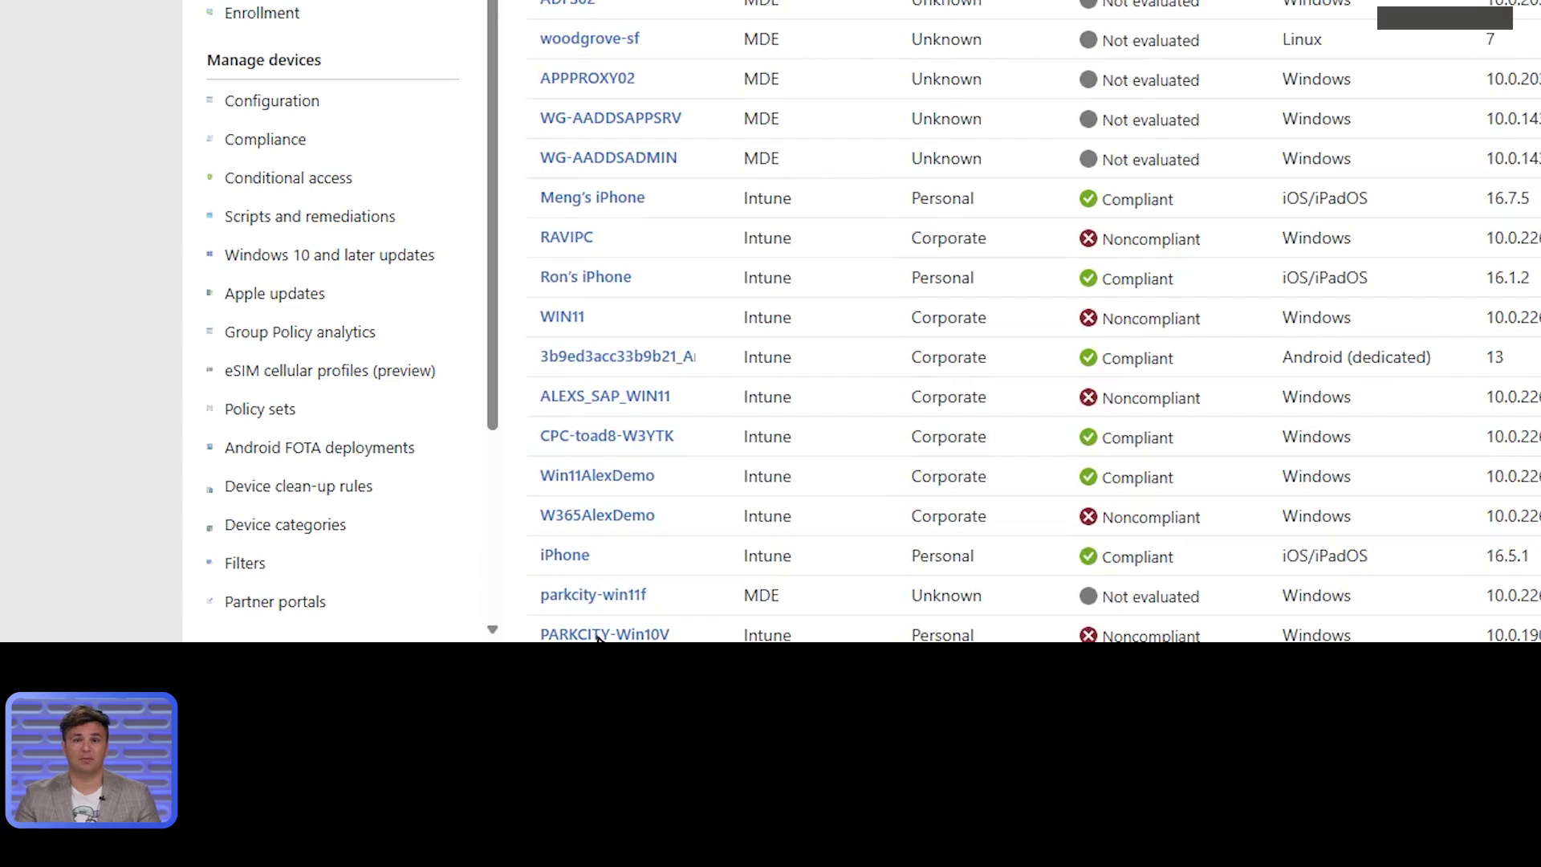
left_click(598, 635)
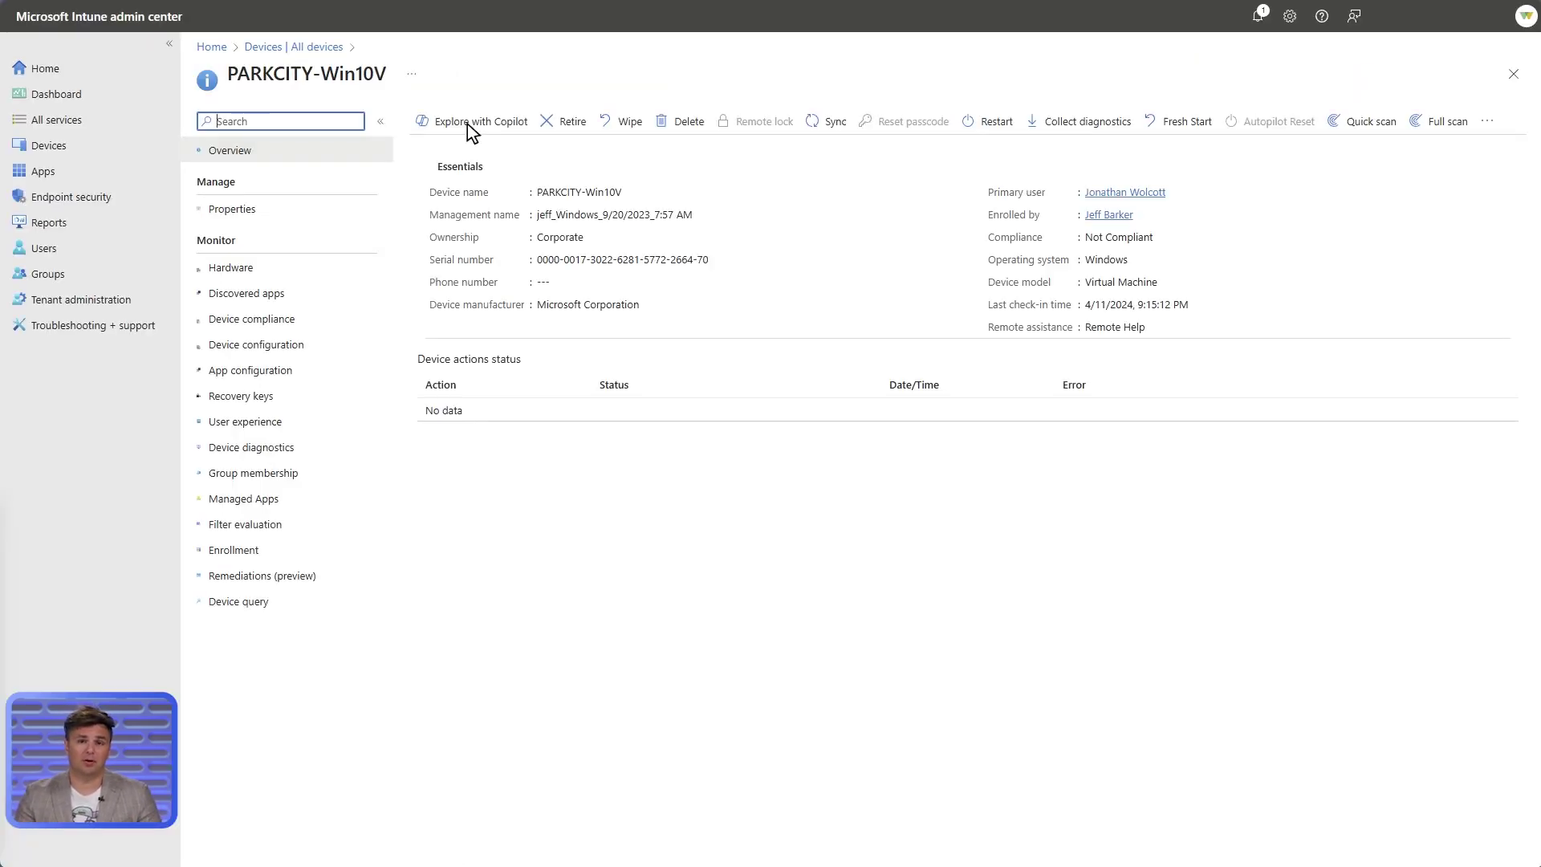
Ask Copilot to summarize this device, then open its Device query page.
left_click(468, 124)
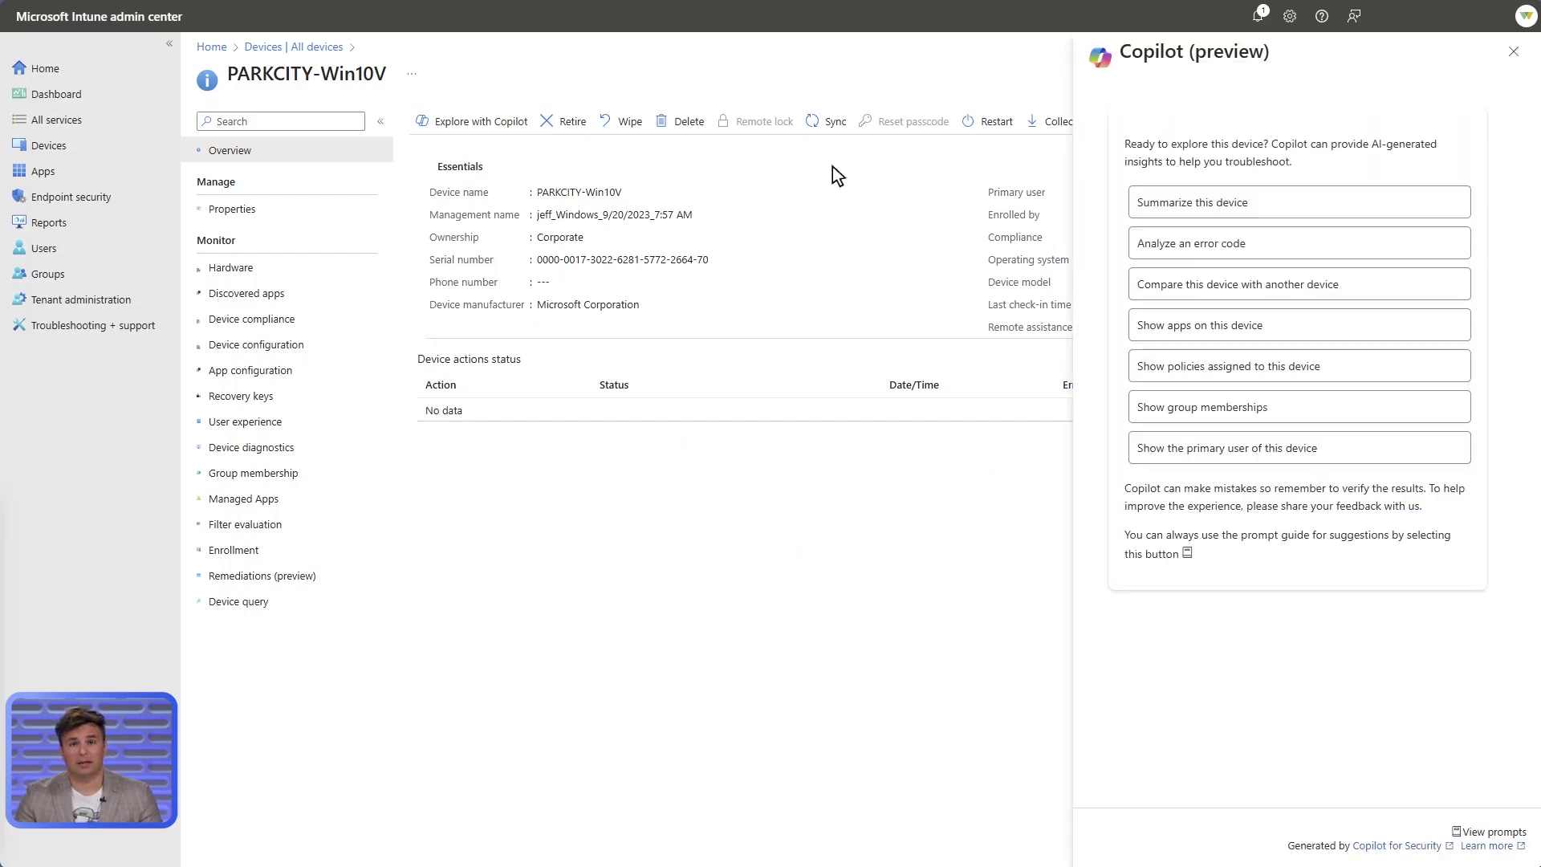
left_click(1159, 205)
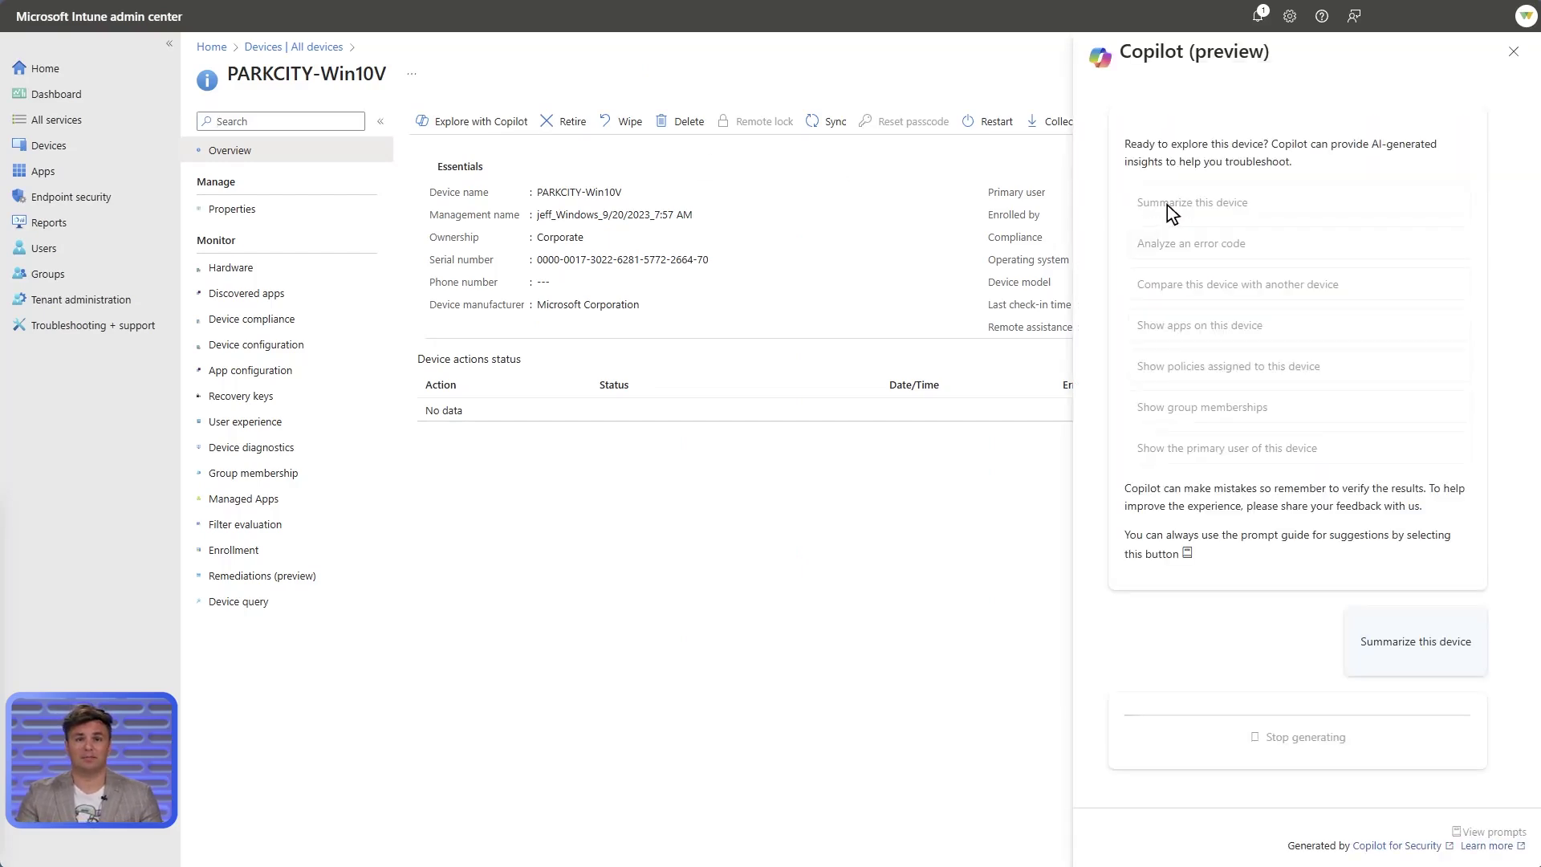
left_click(220, 603)
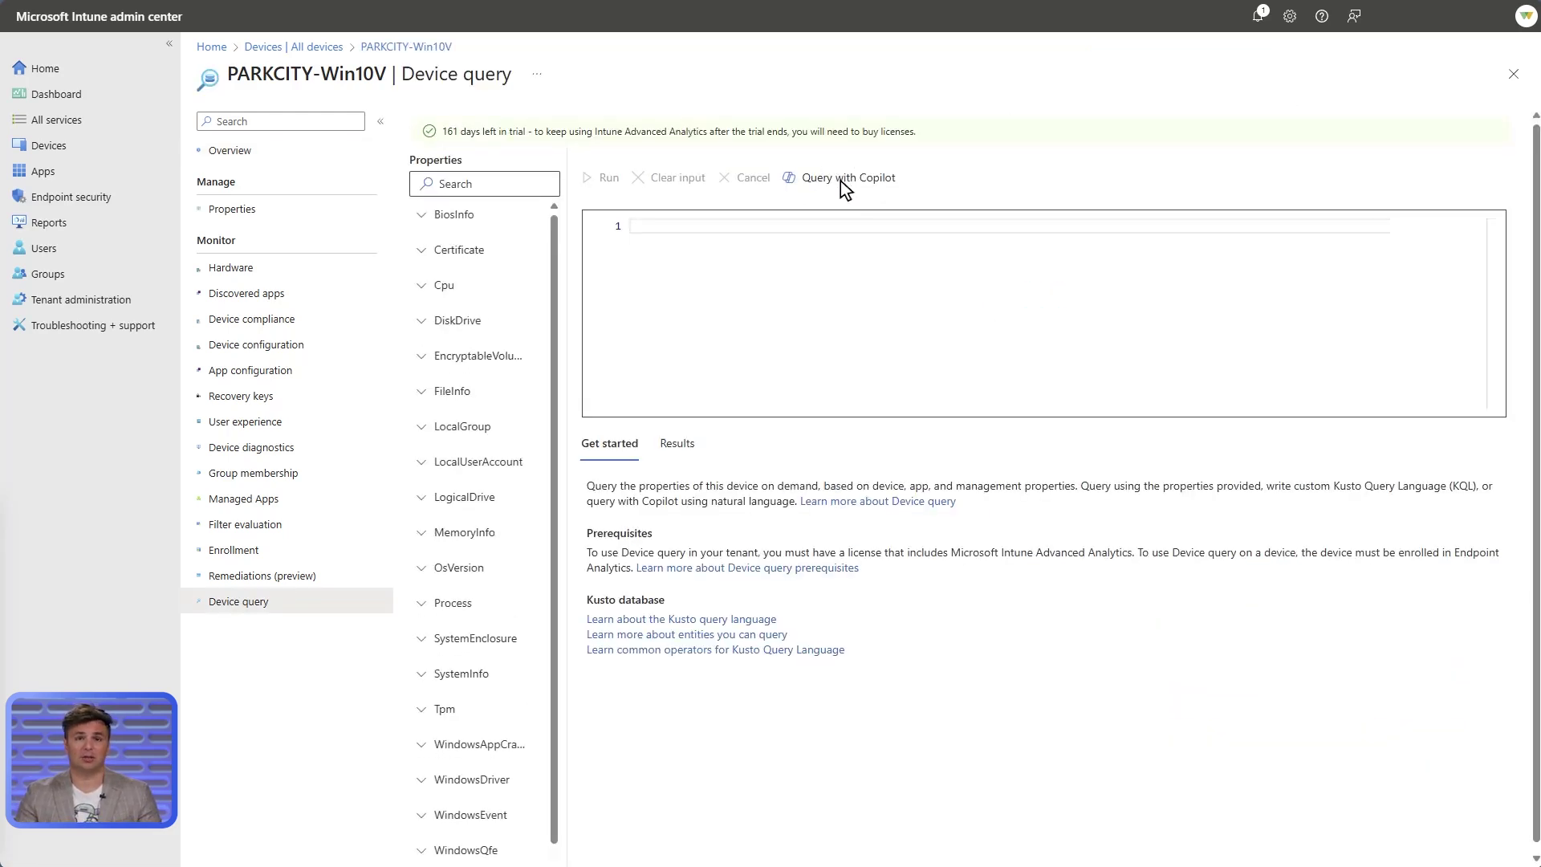
Have Copilot generate WindowsEvent('System', 7d) | where Level == 'WARNING' and run it.
left_click(844, 181)
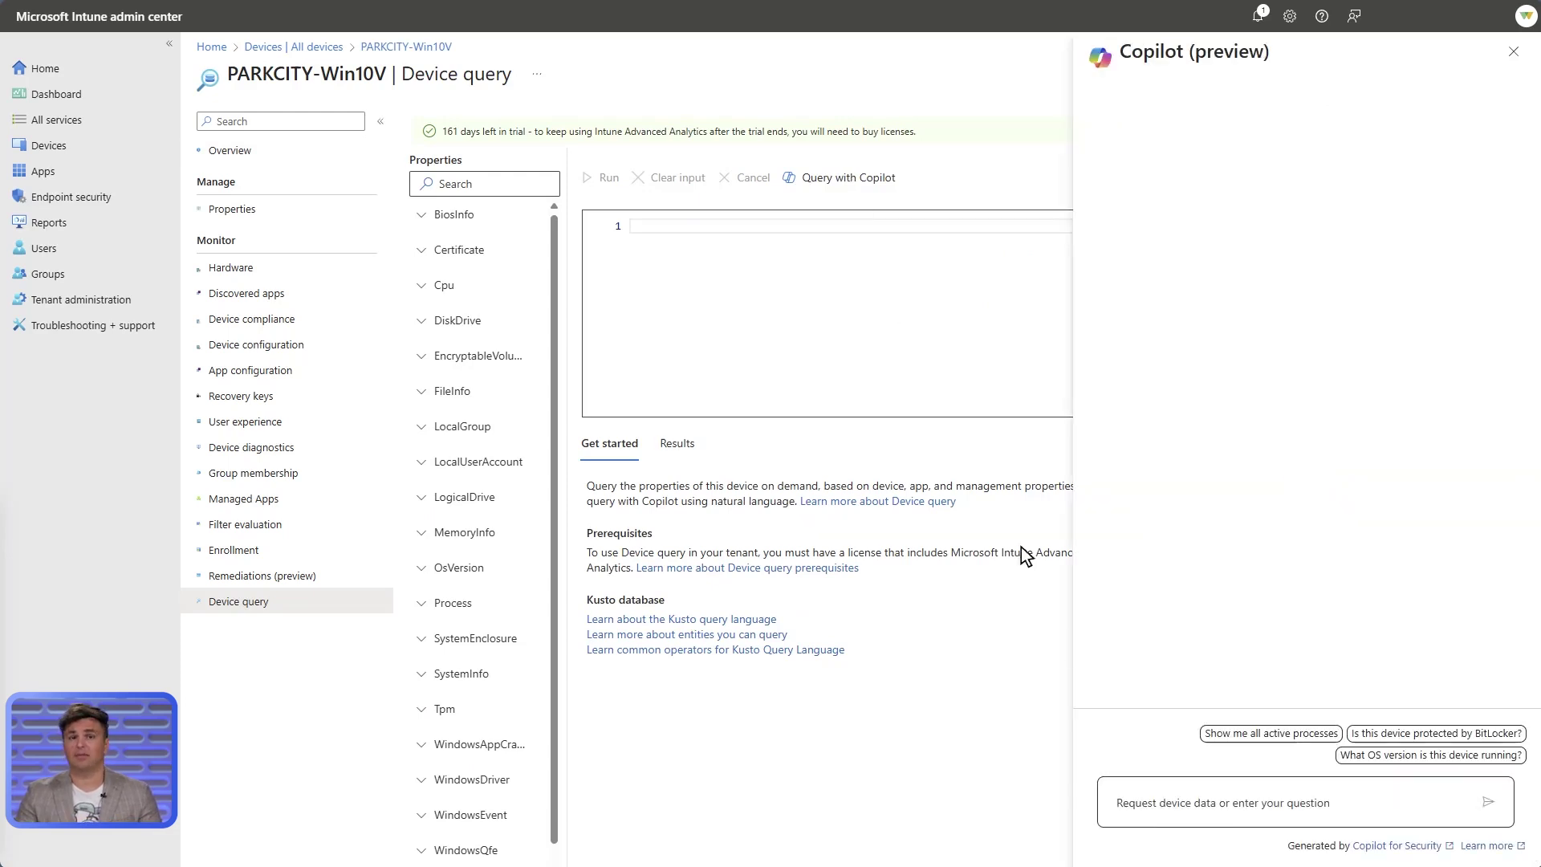
key("ctrl+v")
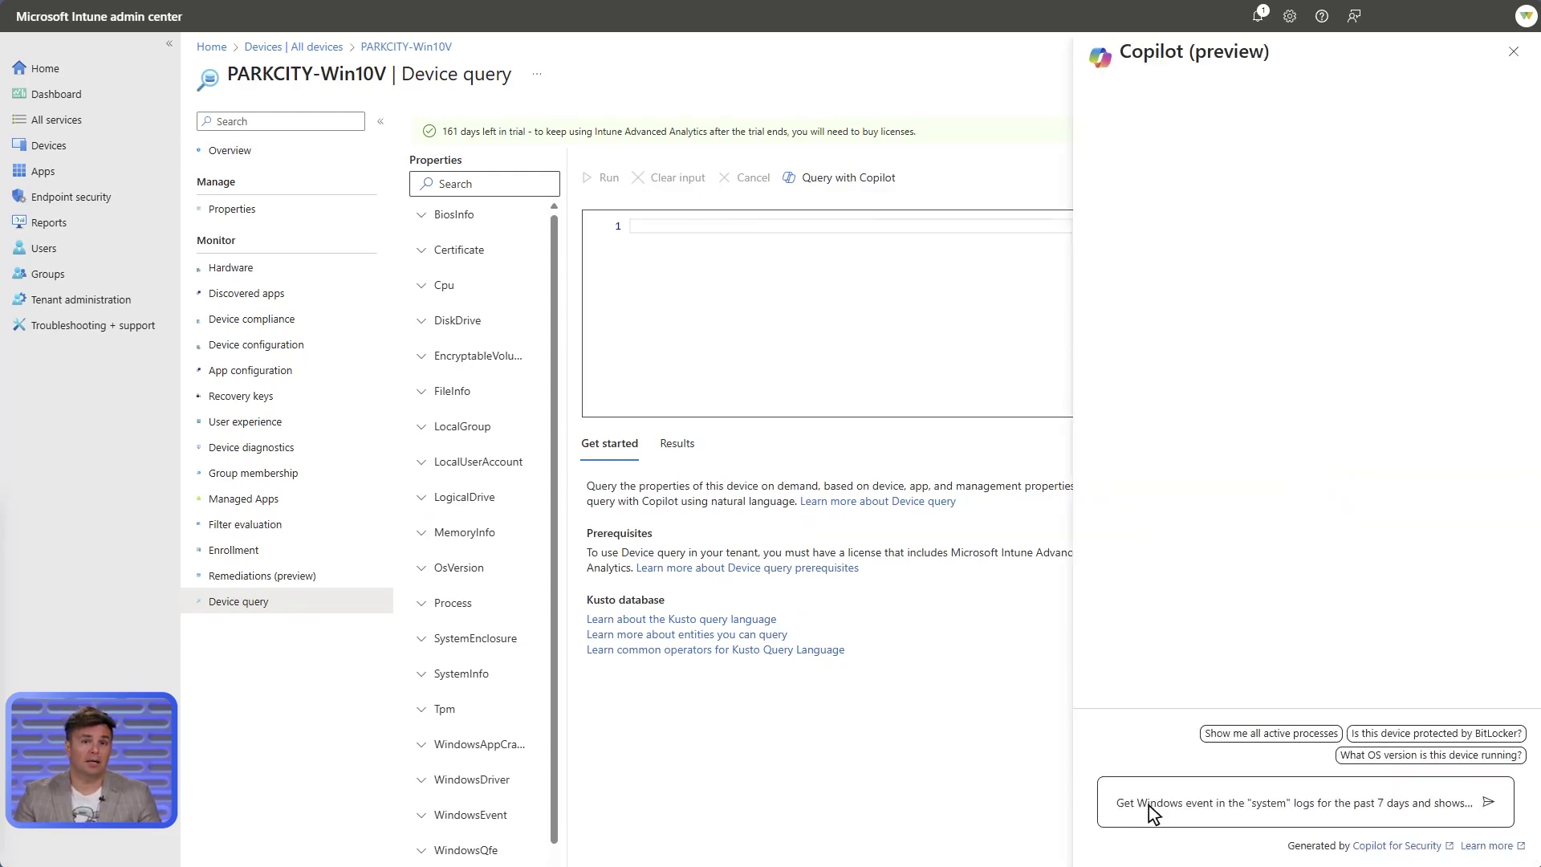
key("Return")
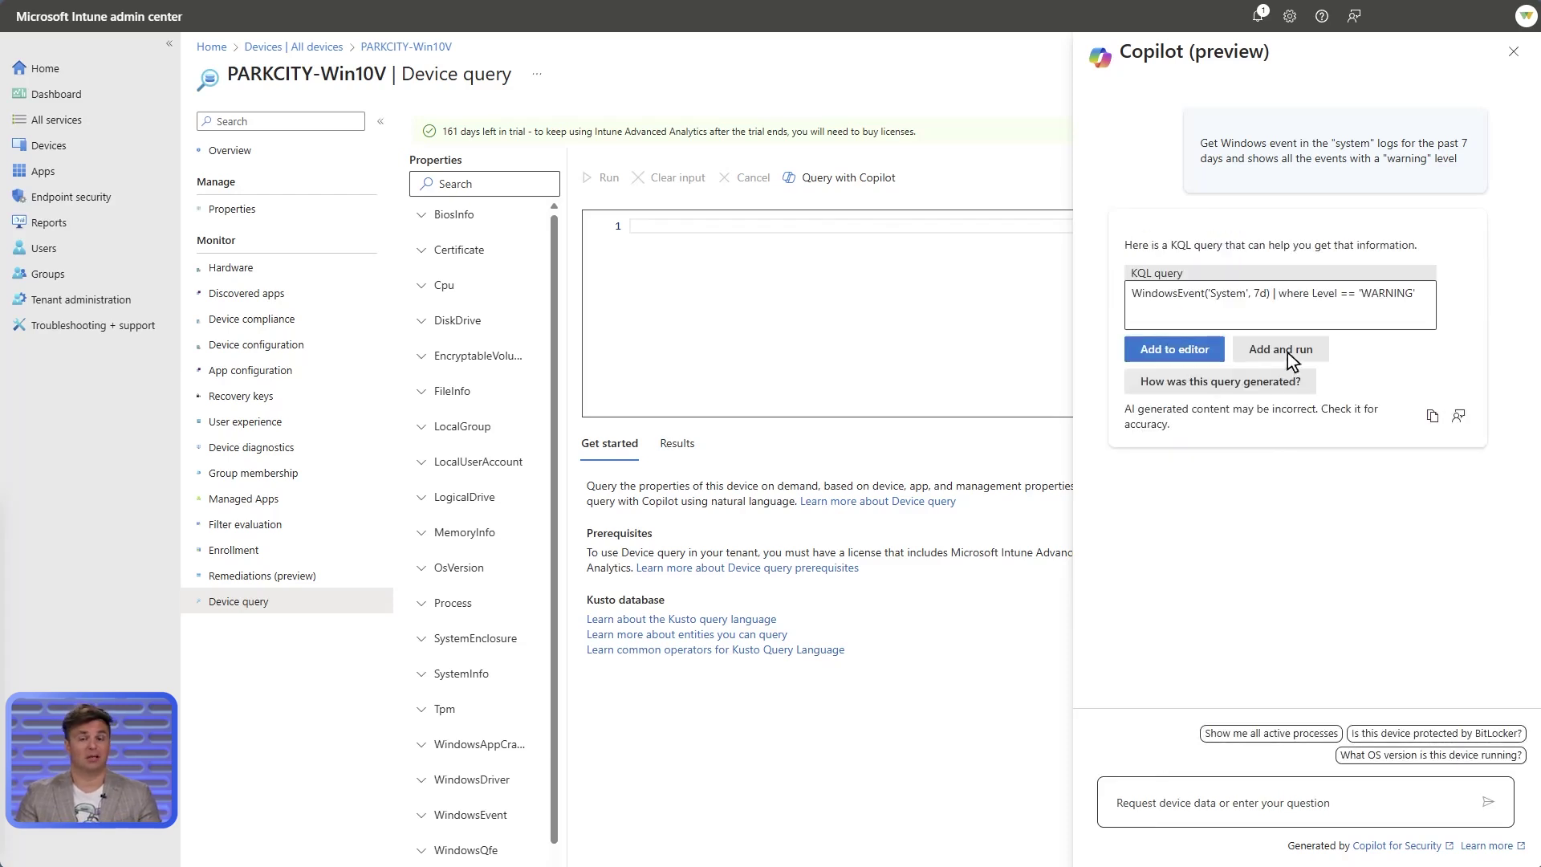
left_click(1287, 353)
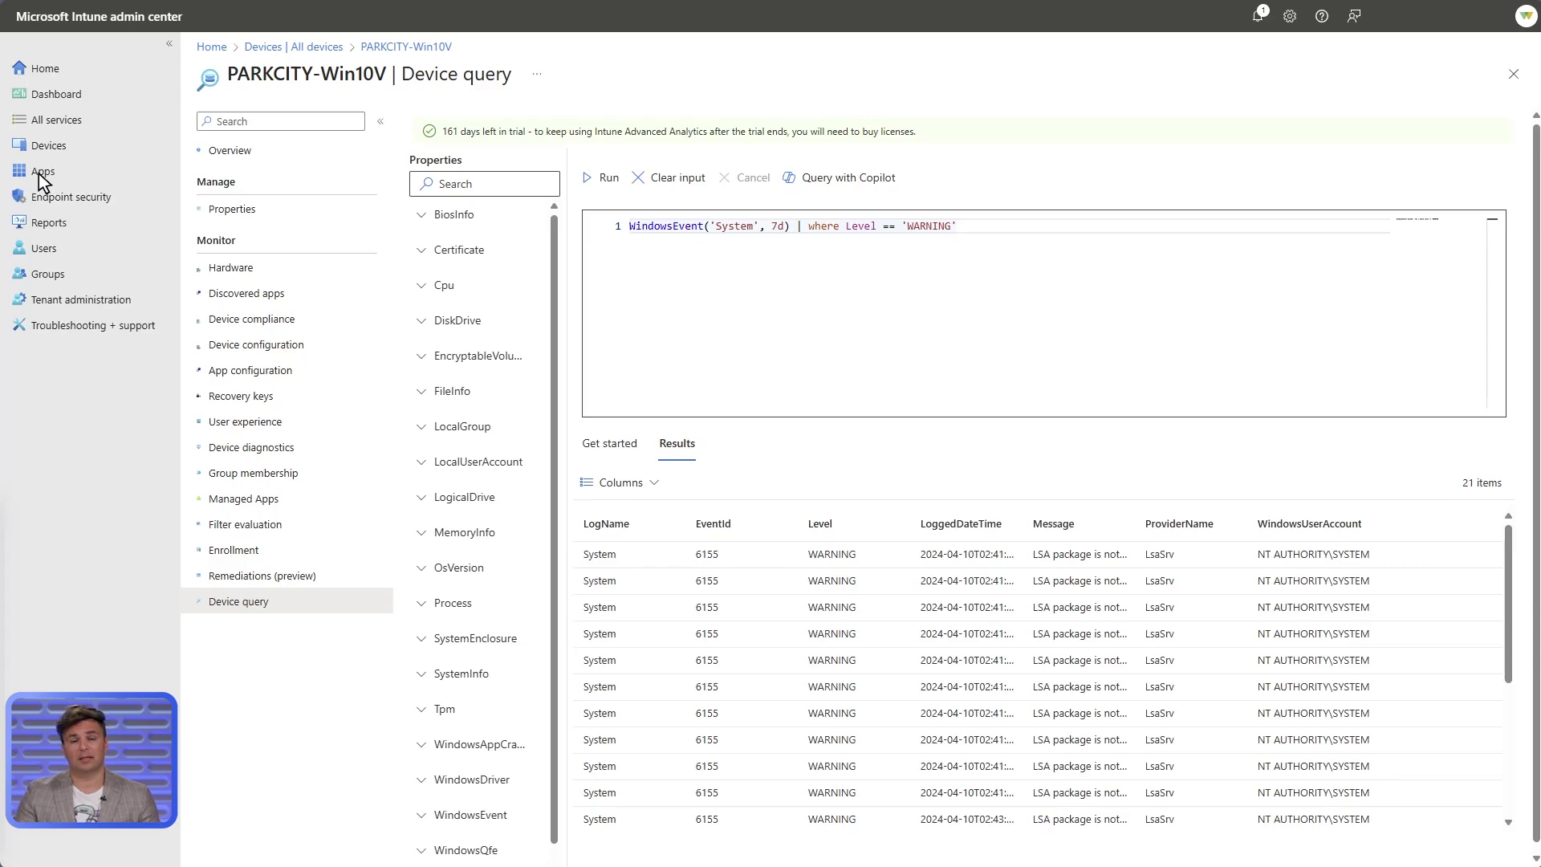
Start a Windows 10 and later Elevation rules policy named 'EPM Demo'.
left_click(47, 196)
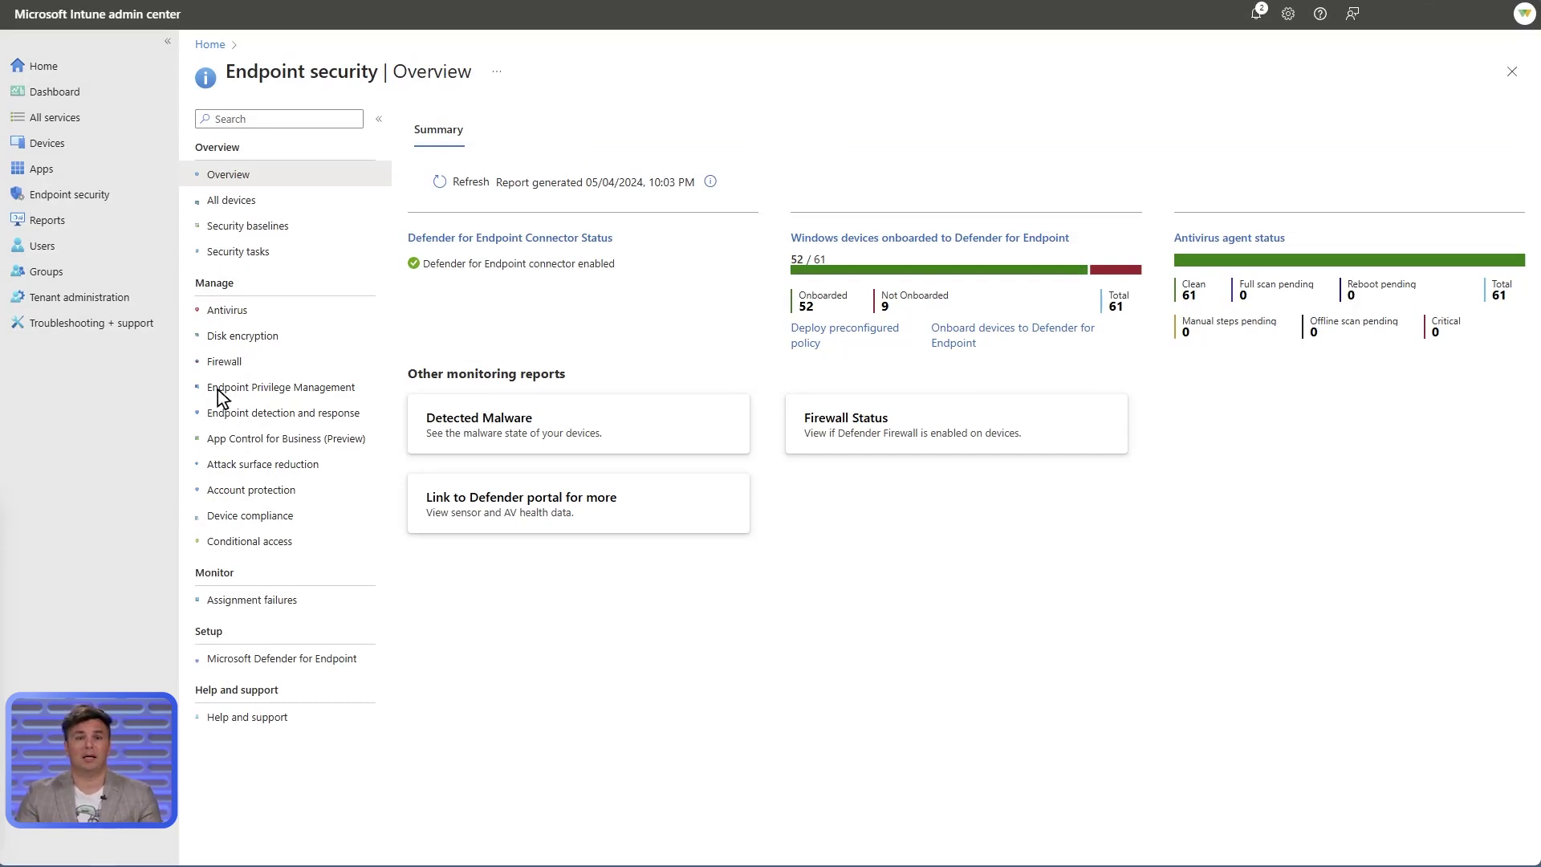
left_click(217, 388)
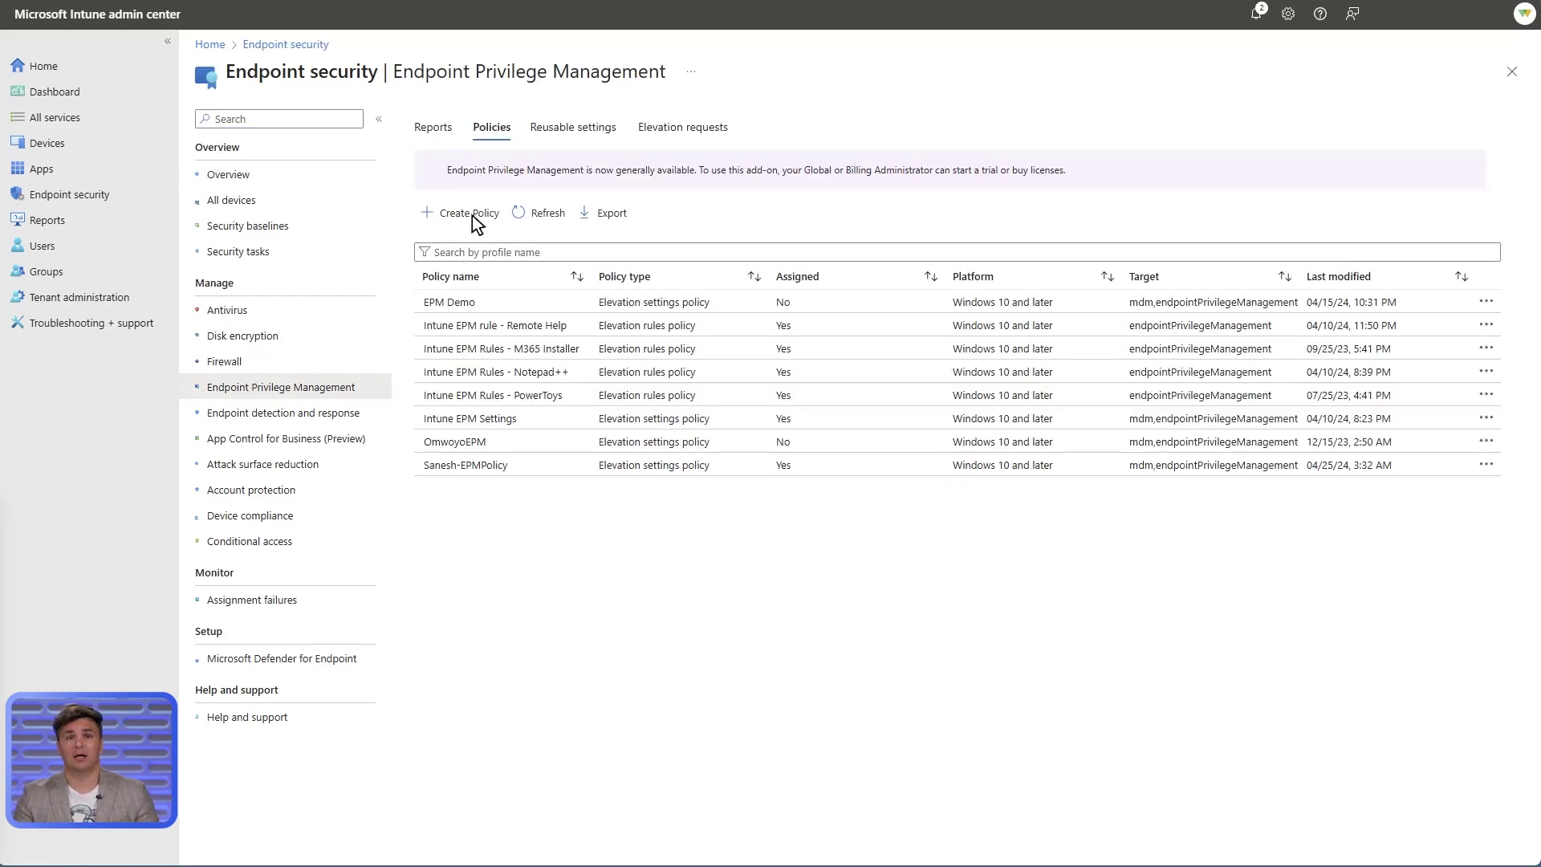
left_click(470, 214)
left_click(1133, 158)
left_click(1130, 171)
left_click(1131, 194)
left_click(1120, 838)
left_click(443, 170)
type("EPM Demo")
left_click(318, 842)
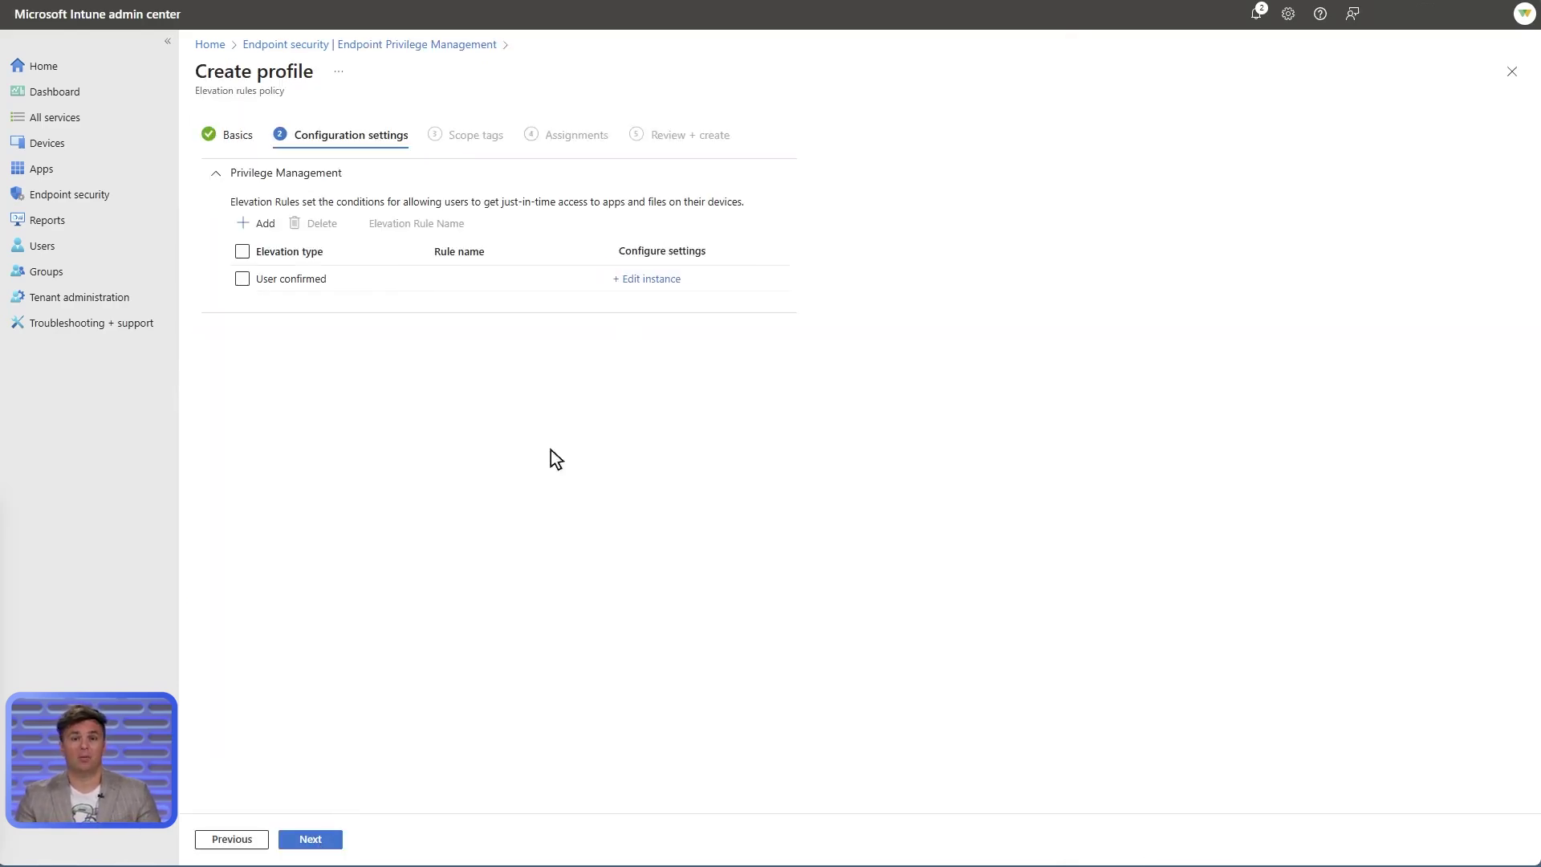
Name the elevation rule and ask Copilot how the File path setting affects users.
left_click(650, 279)
left_click(1359, 109)
key("ctrl+v")
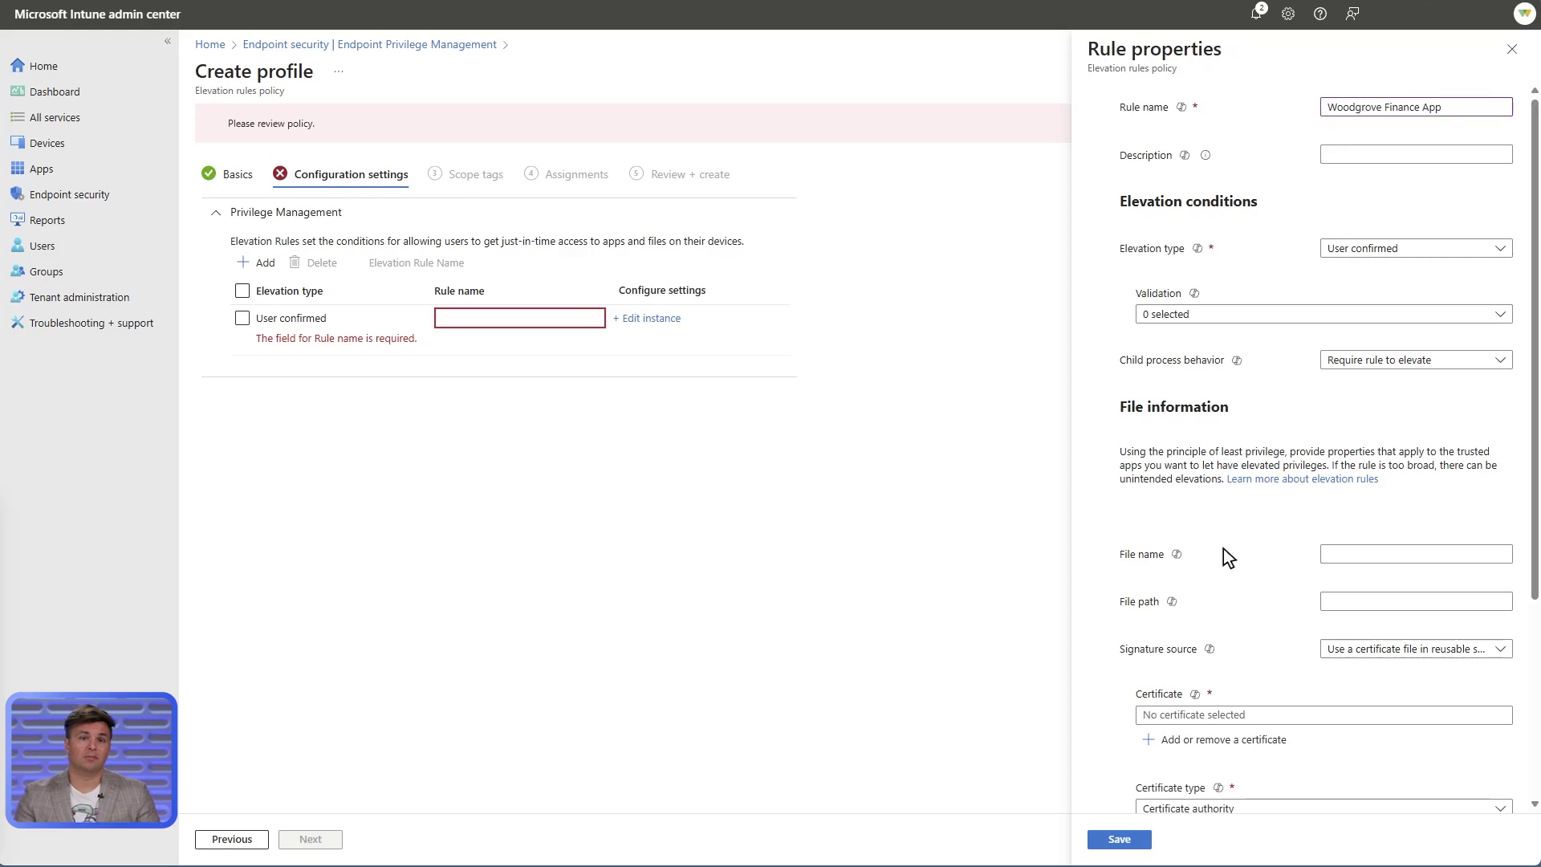
left_click(1174, 602)
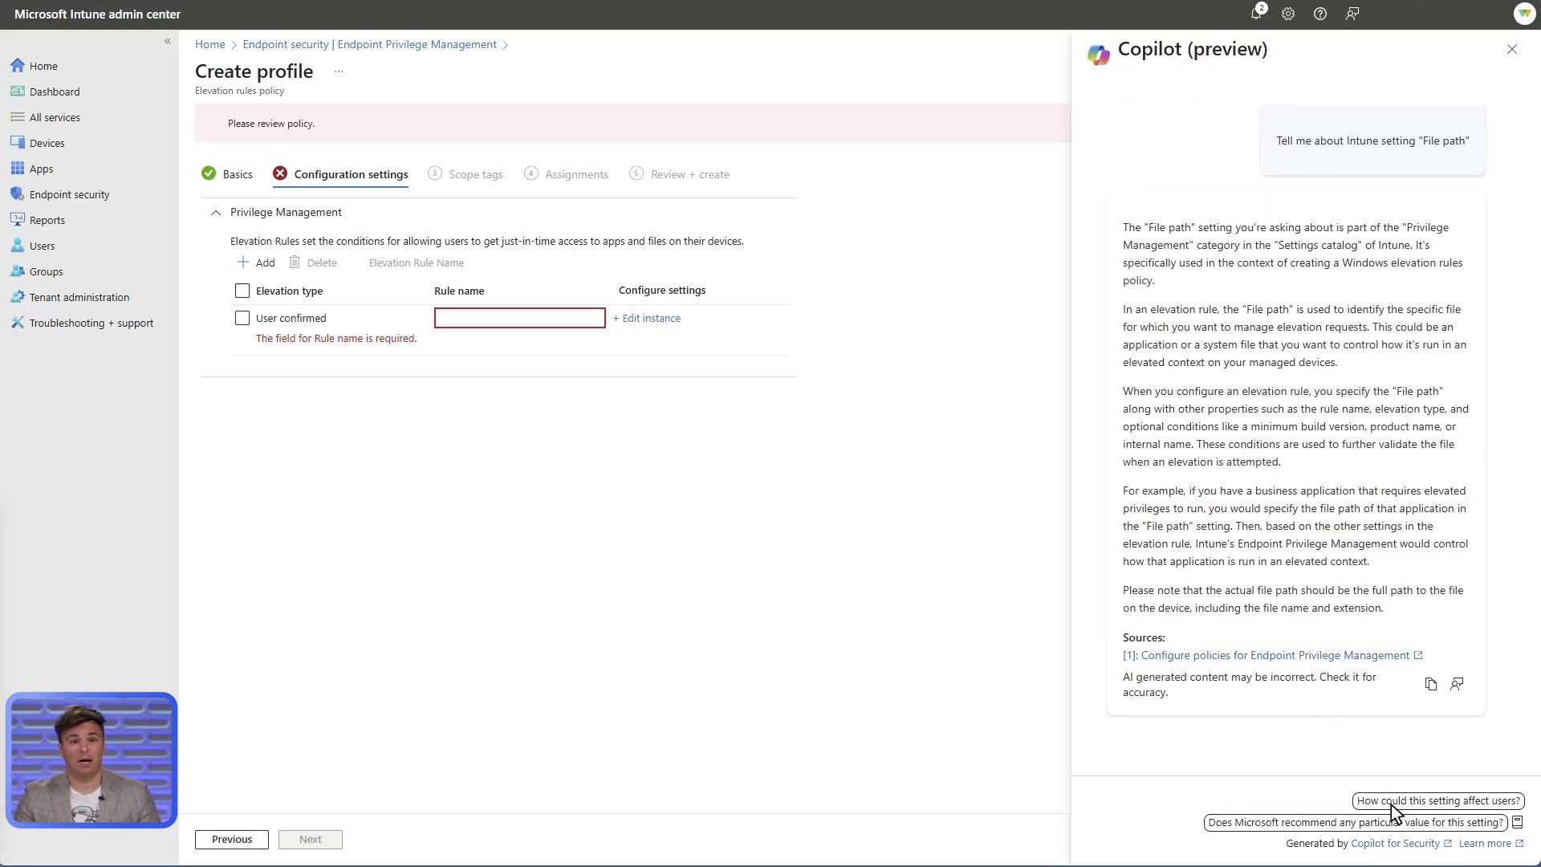
left_click(1390, 801)
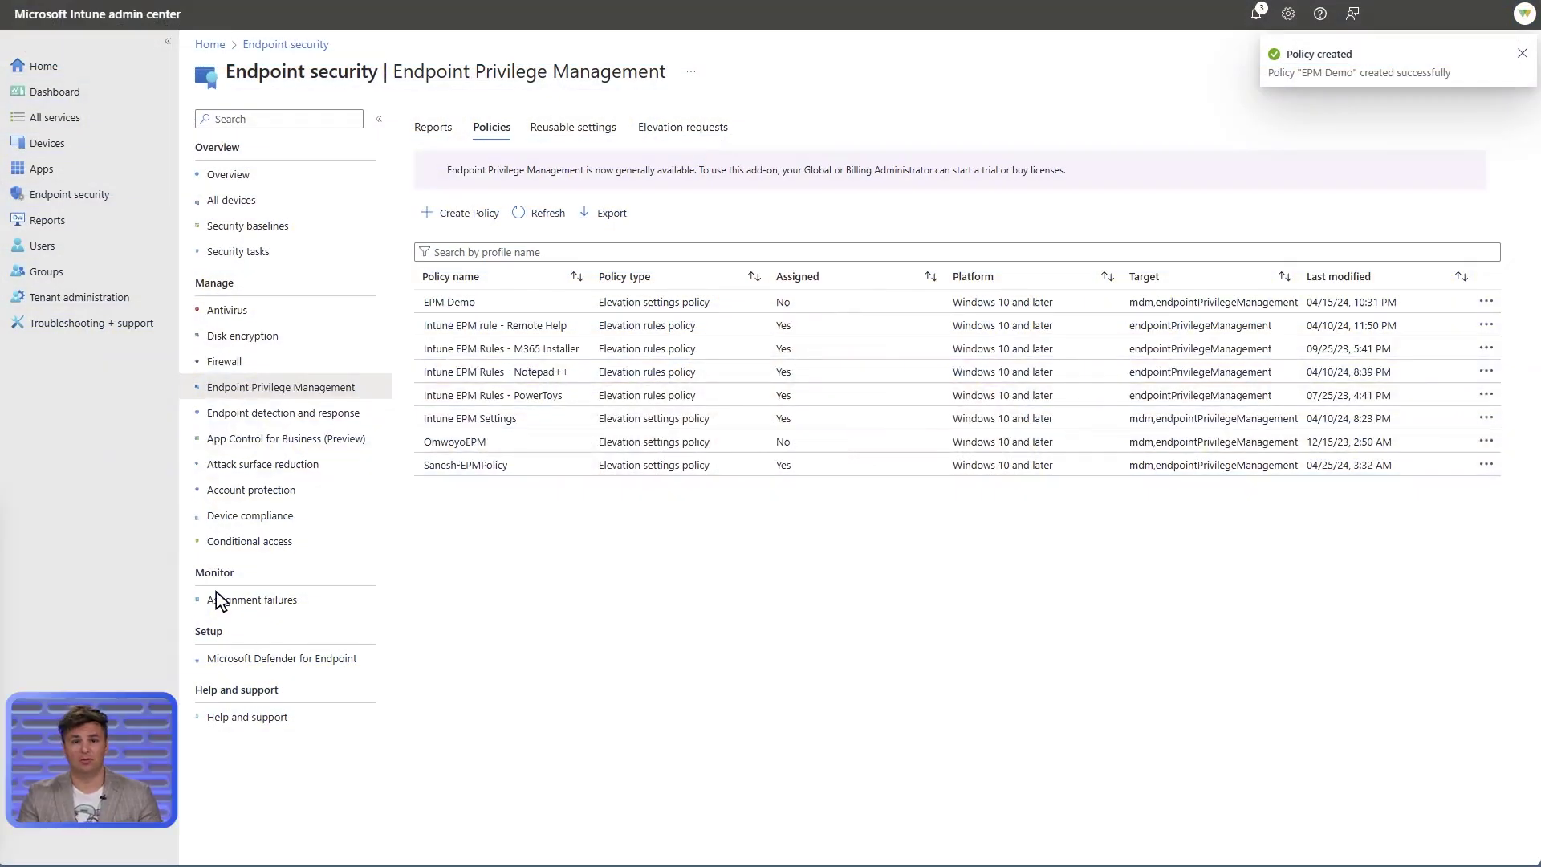
Open the FileVault encryption configuration policy and get a Copilot summary of it.
left_click(40, 146)
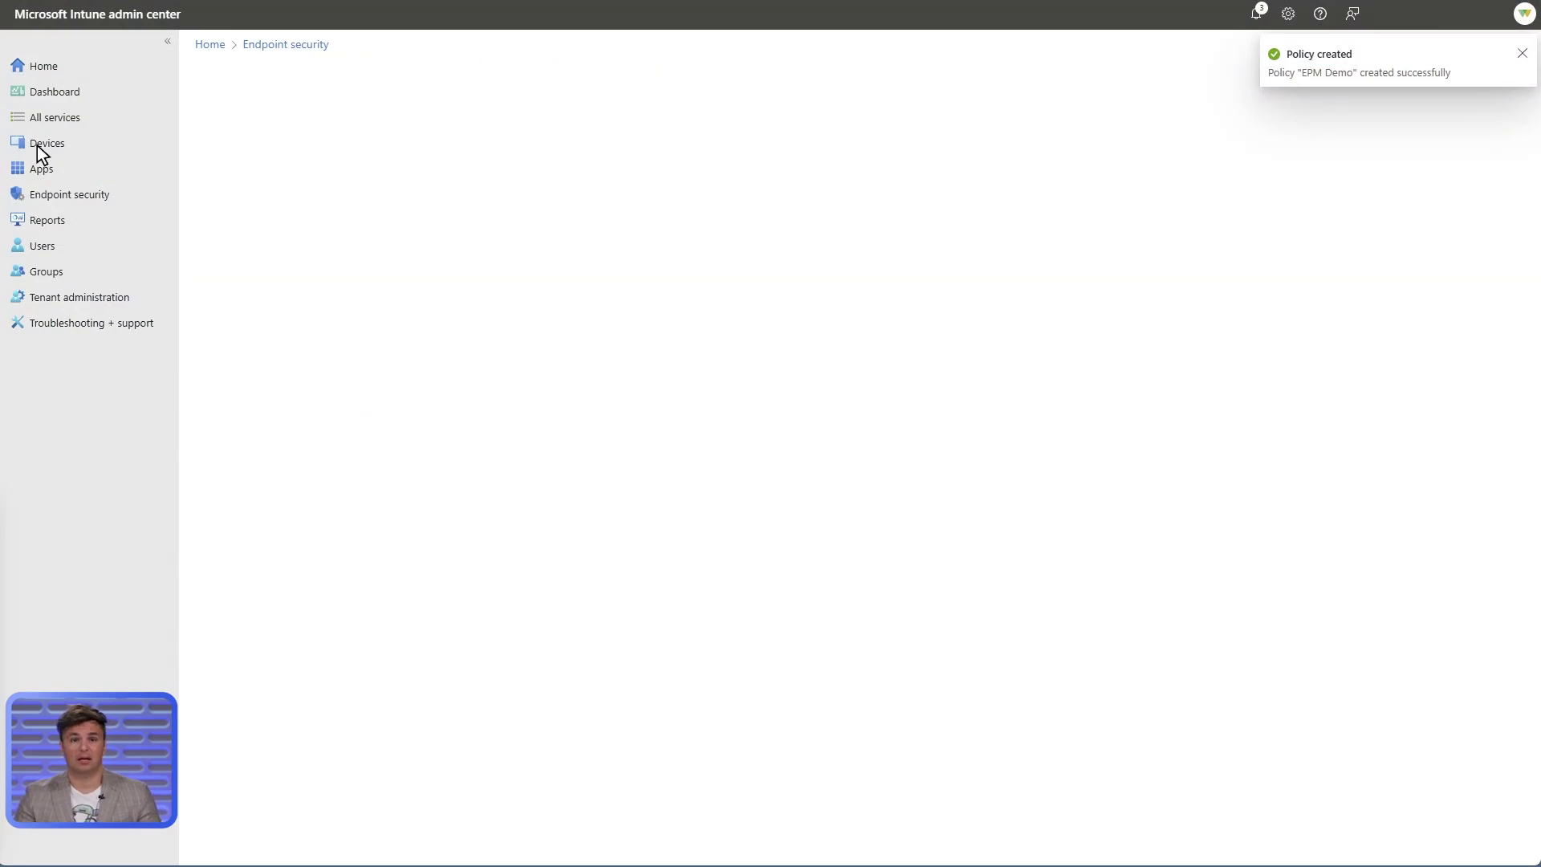
left_click(218, 506)
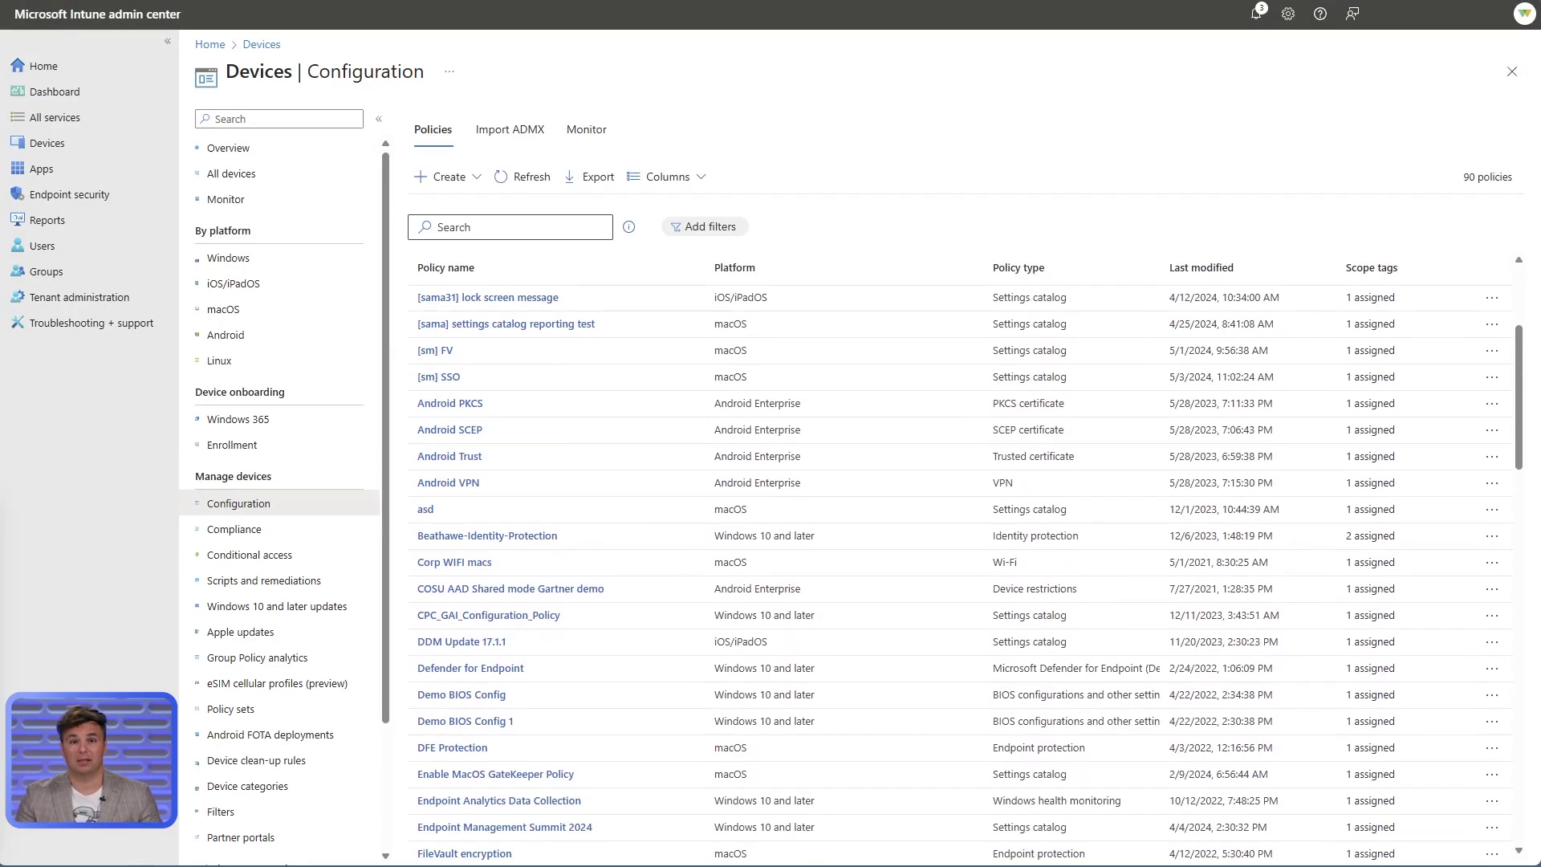
left_click(455, 853)
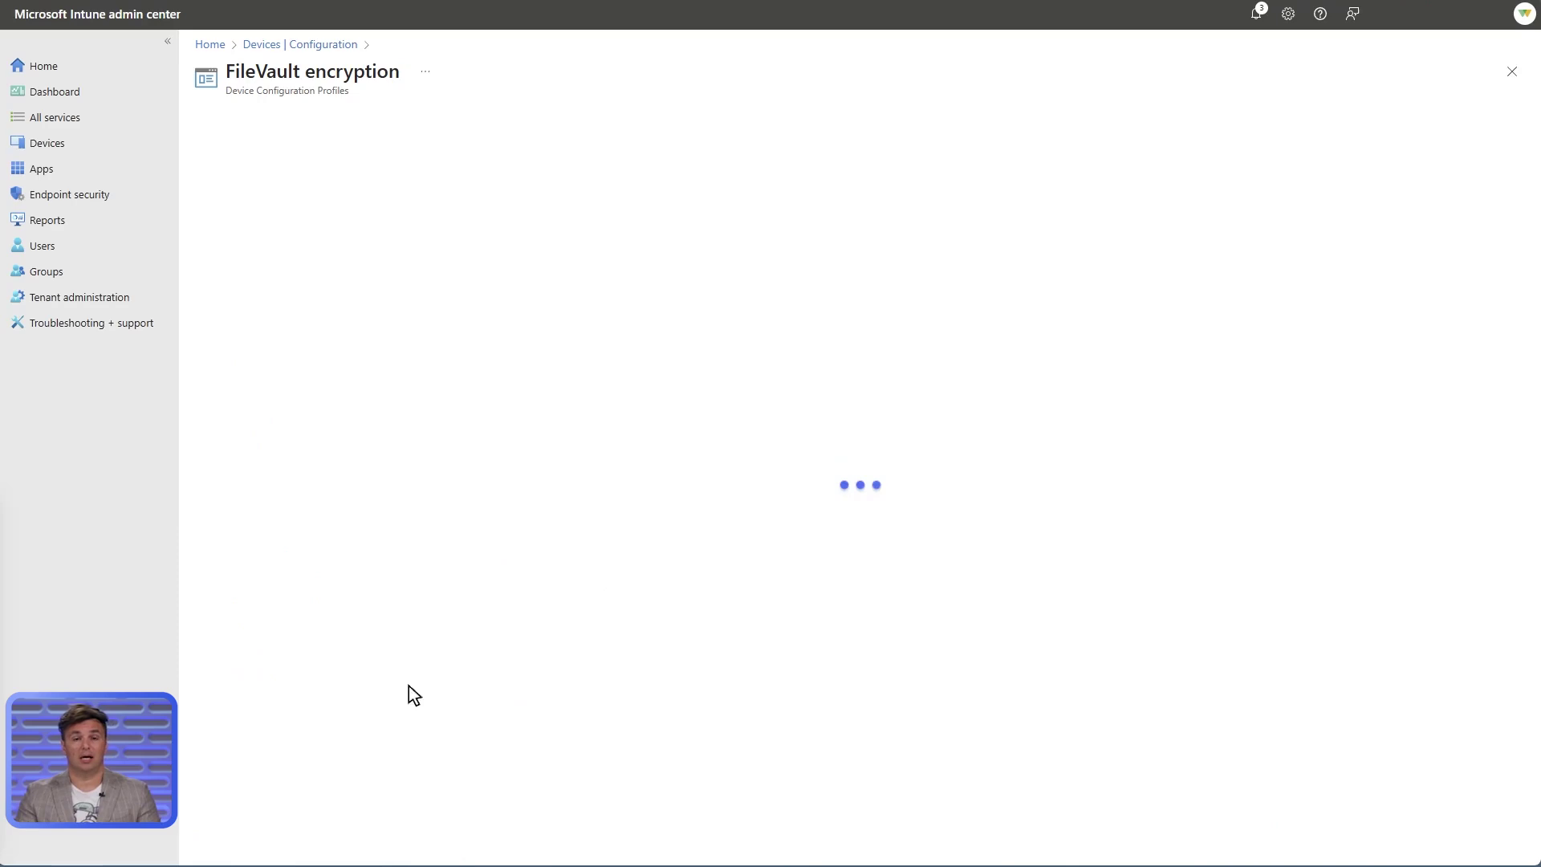
left_click(253, 122)
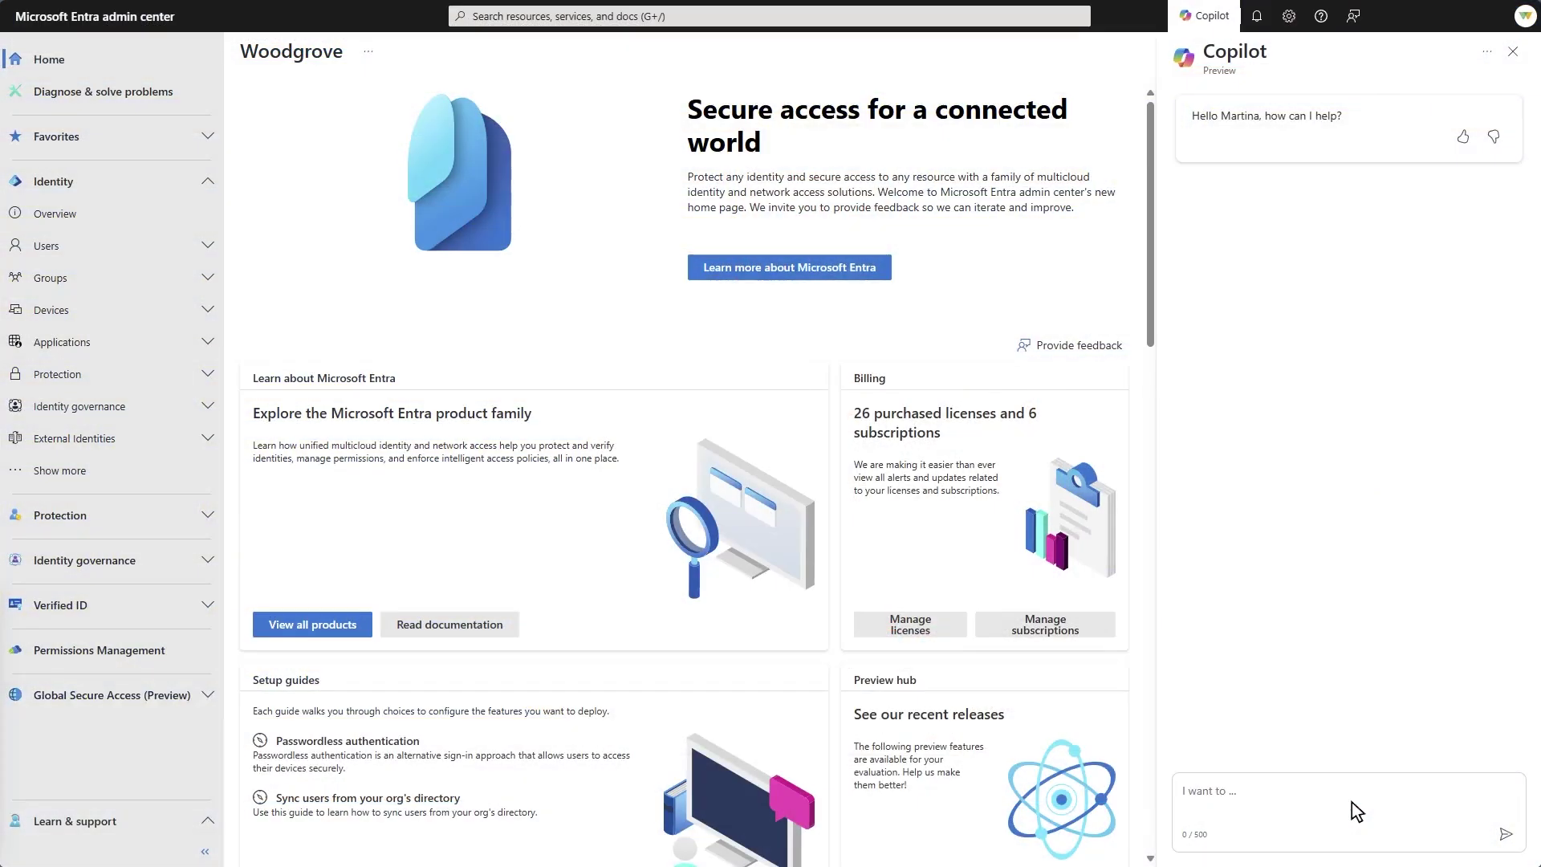
Ask Copilot for the user's details and their Entra audit log events from last week.
type("Tell me about user Lynne Robbins")
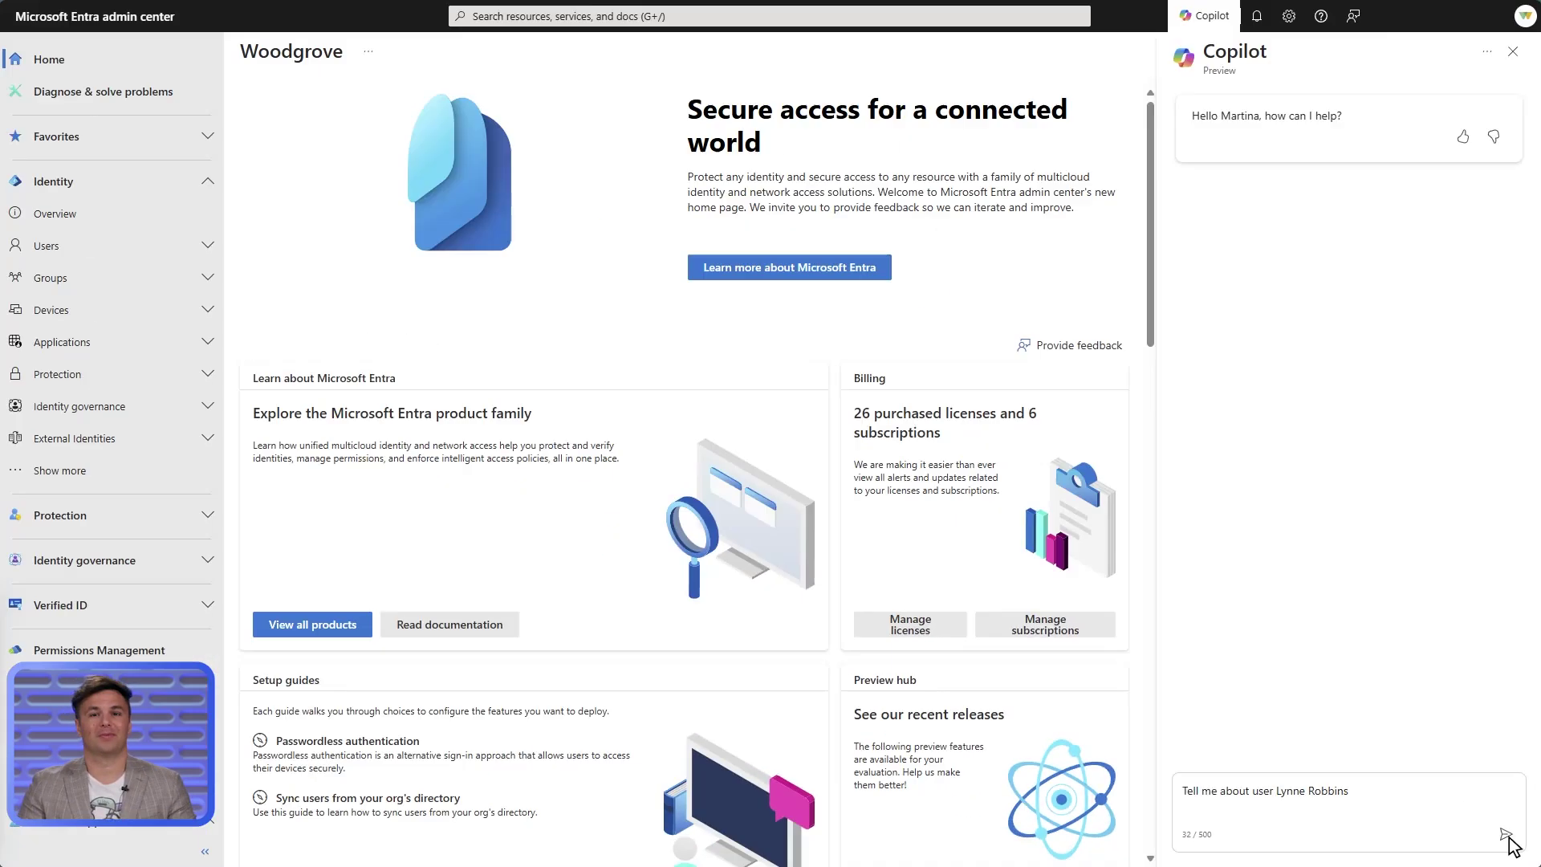
left_click(1176, 553)
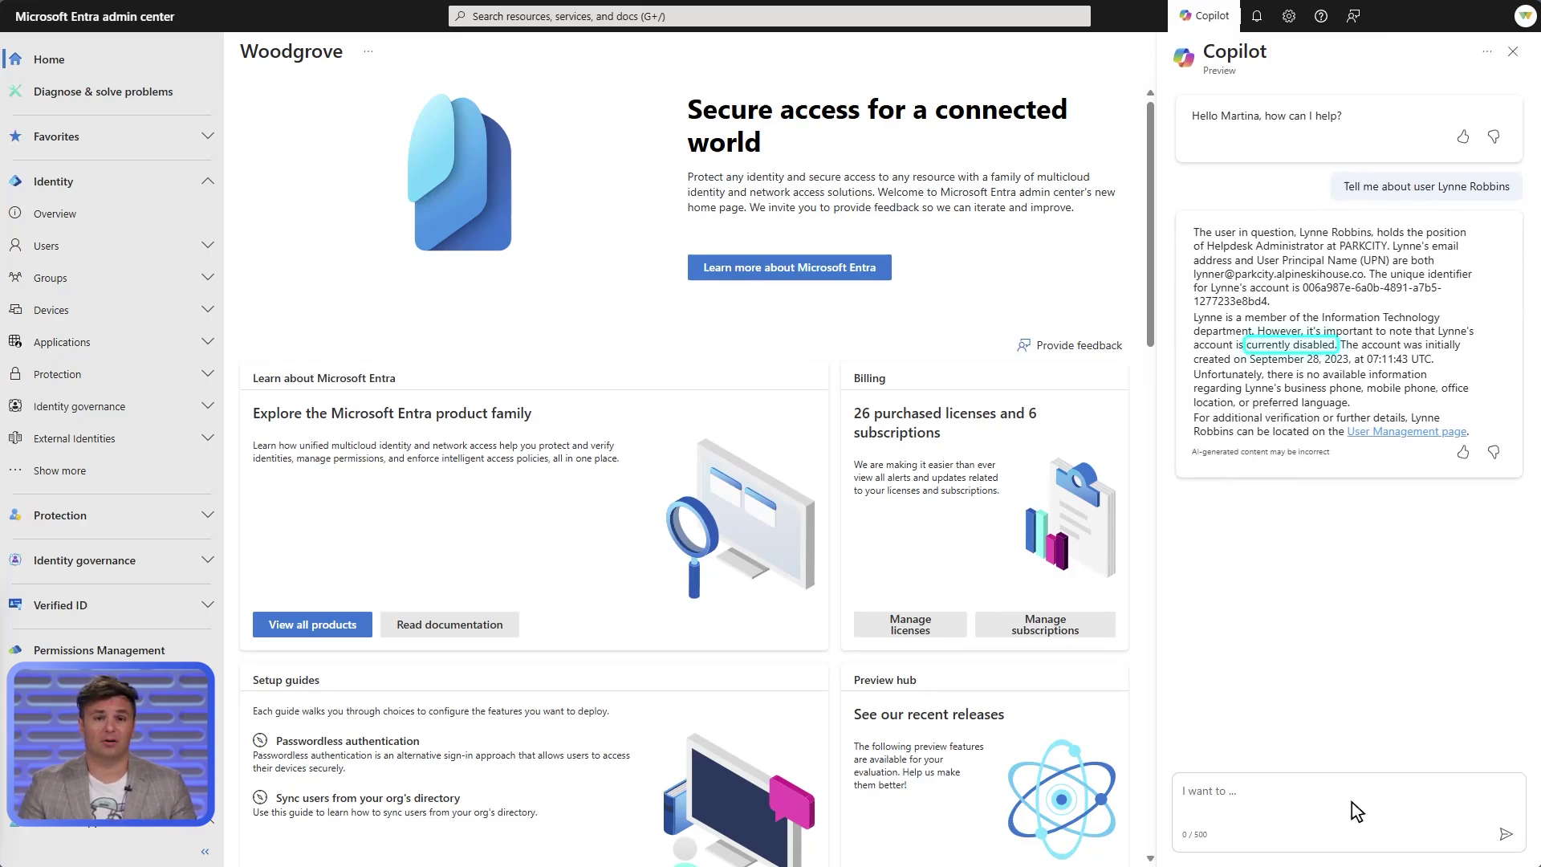
type("Show me Entra audit log events initiated by that user in the last week")
left_click(1504, 835)
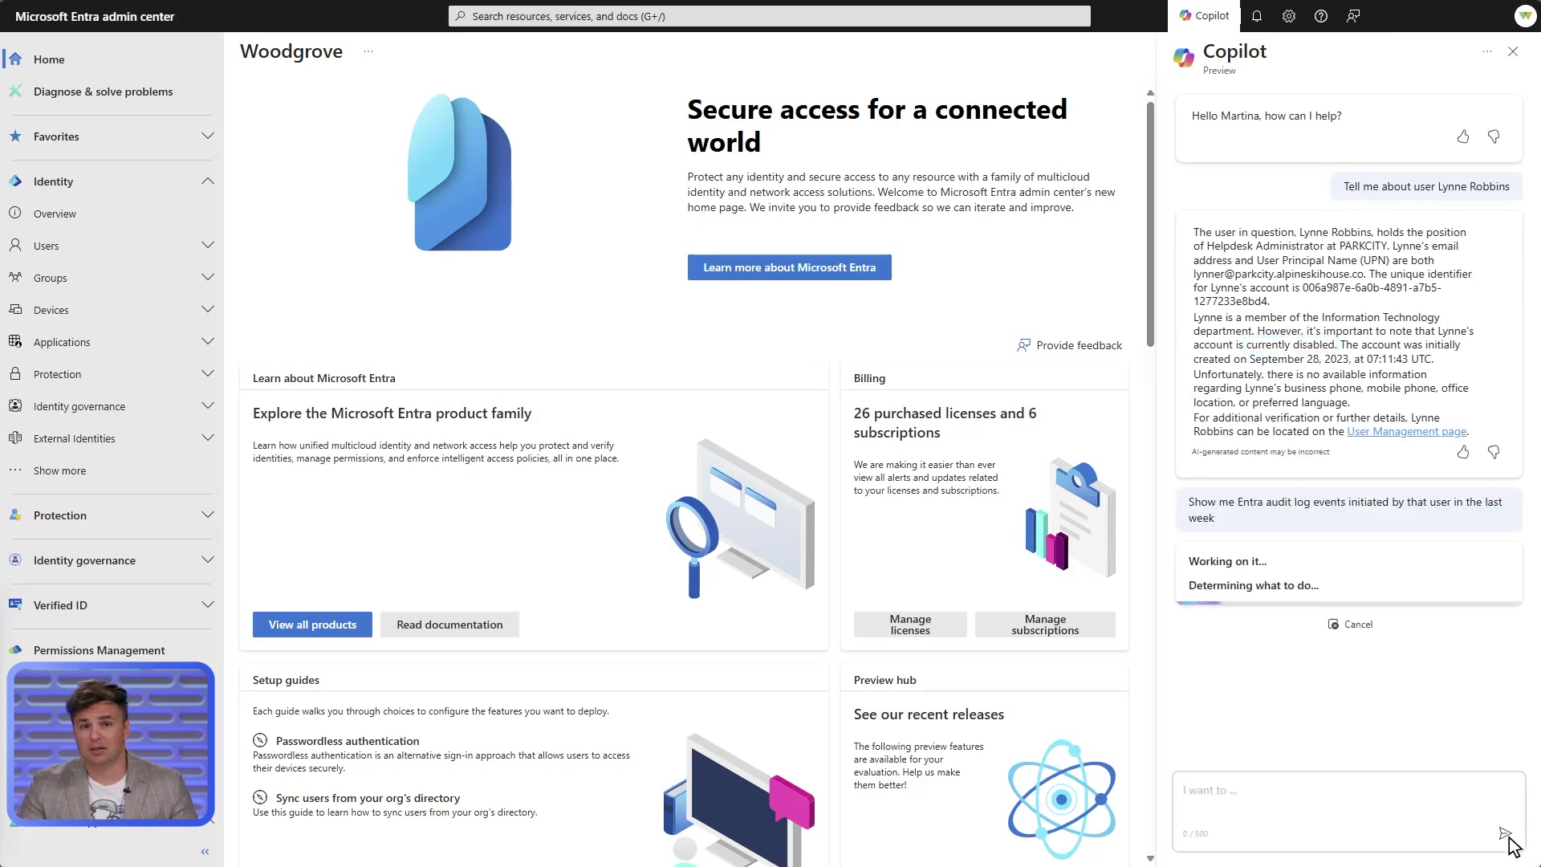
Ask Copilot for that user's sign-ins and review the responses.
type("Show me sign-ins from that user")
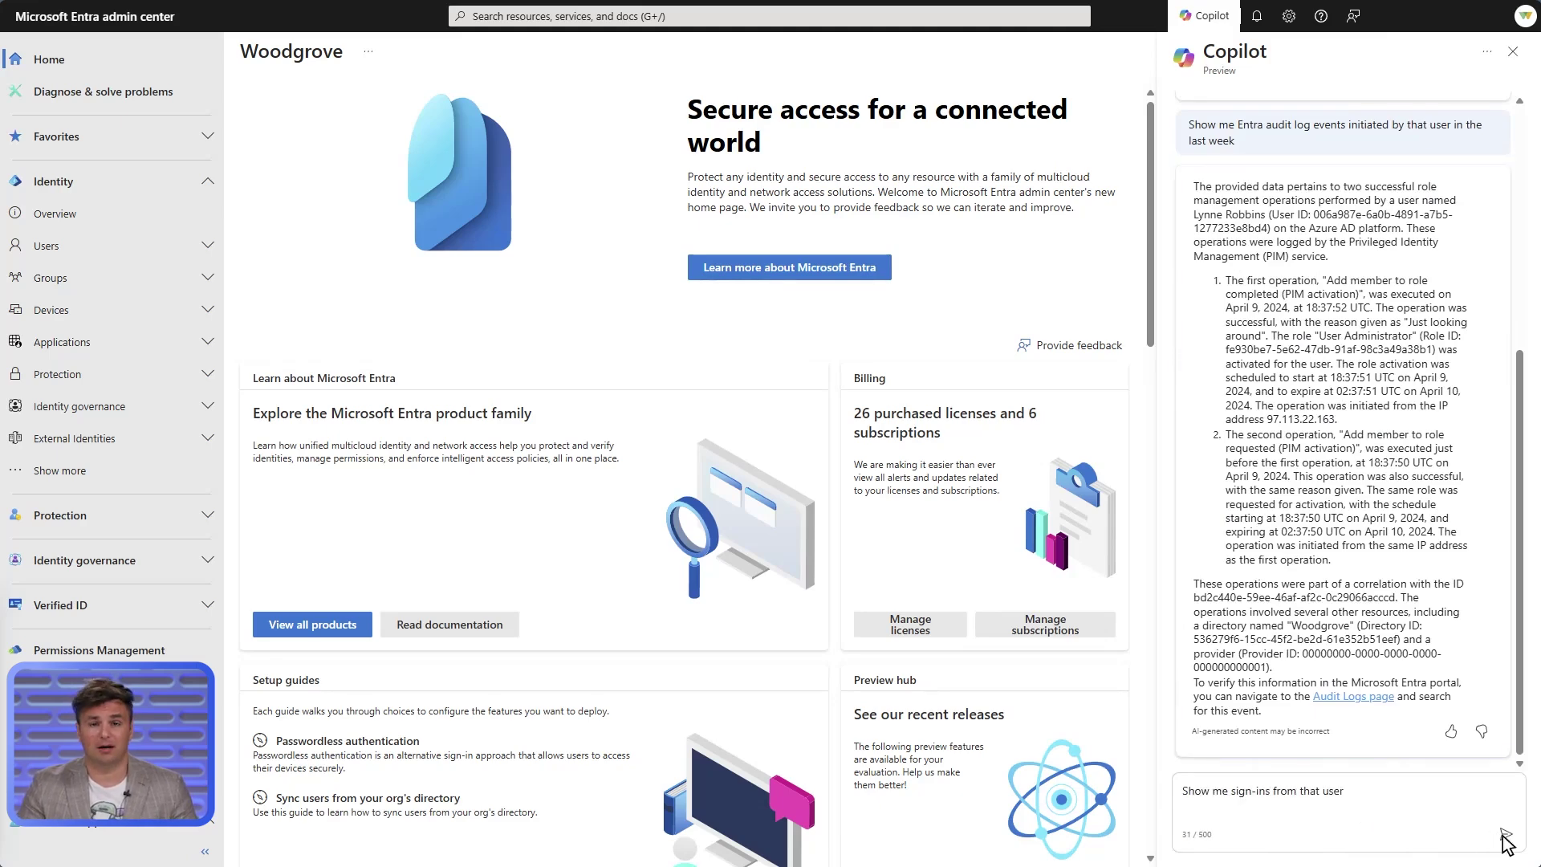
left_click(1506, 836)
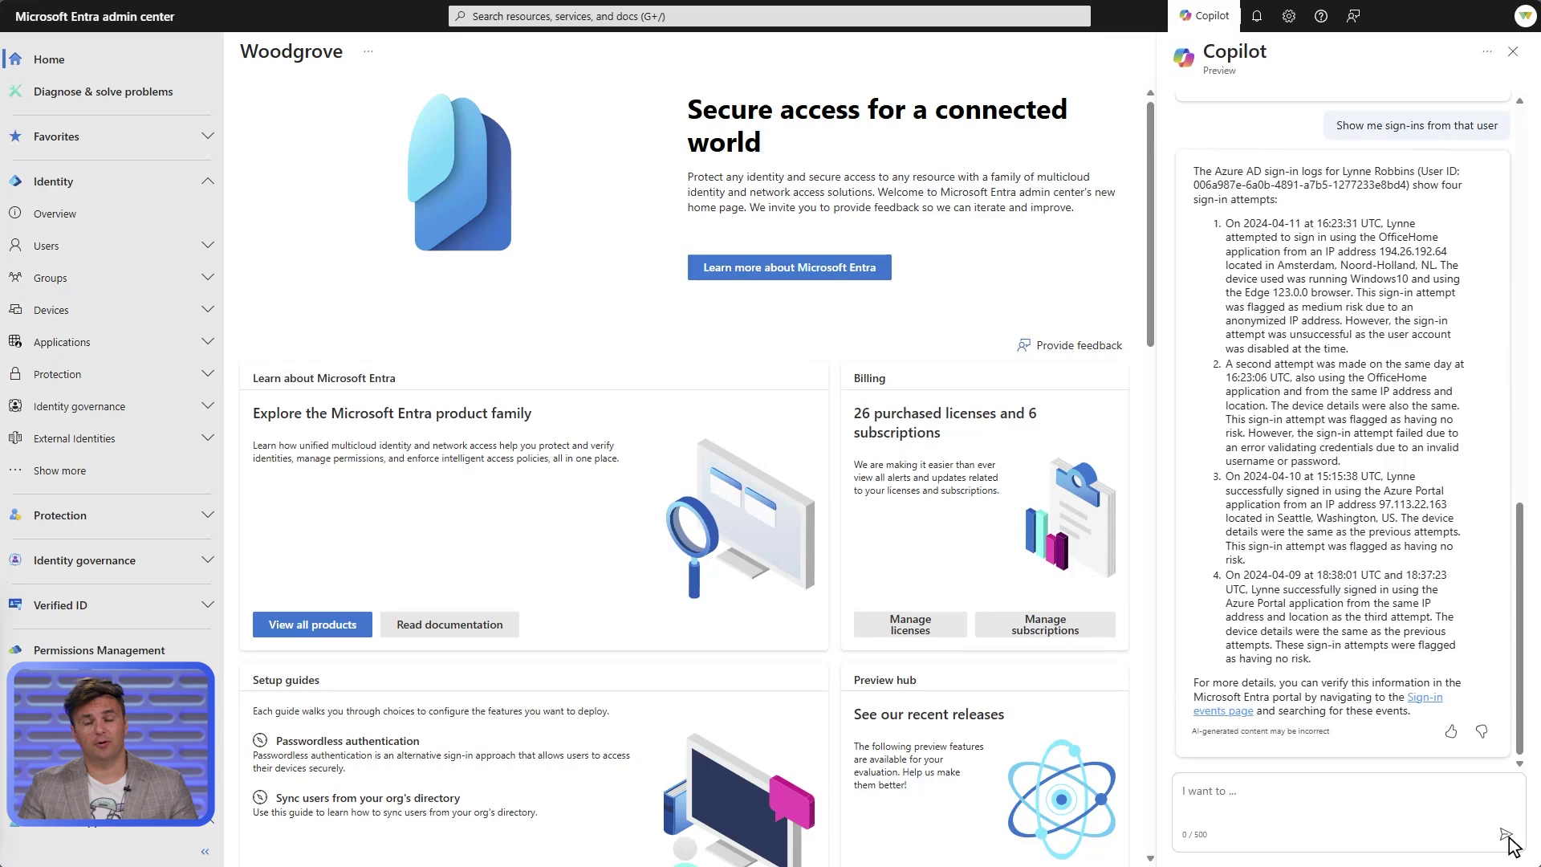
scroll(1342, 434, "up", 8)
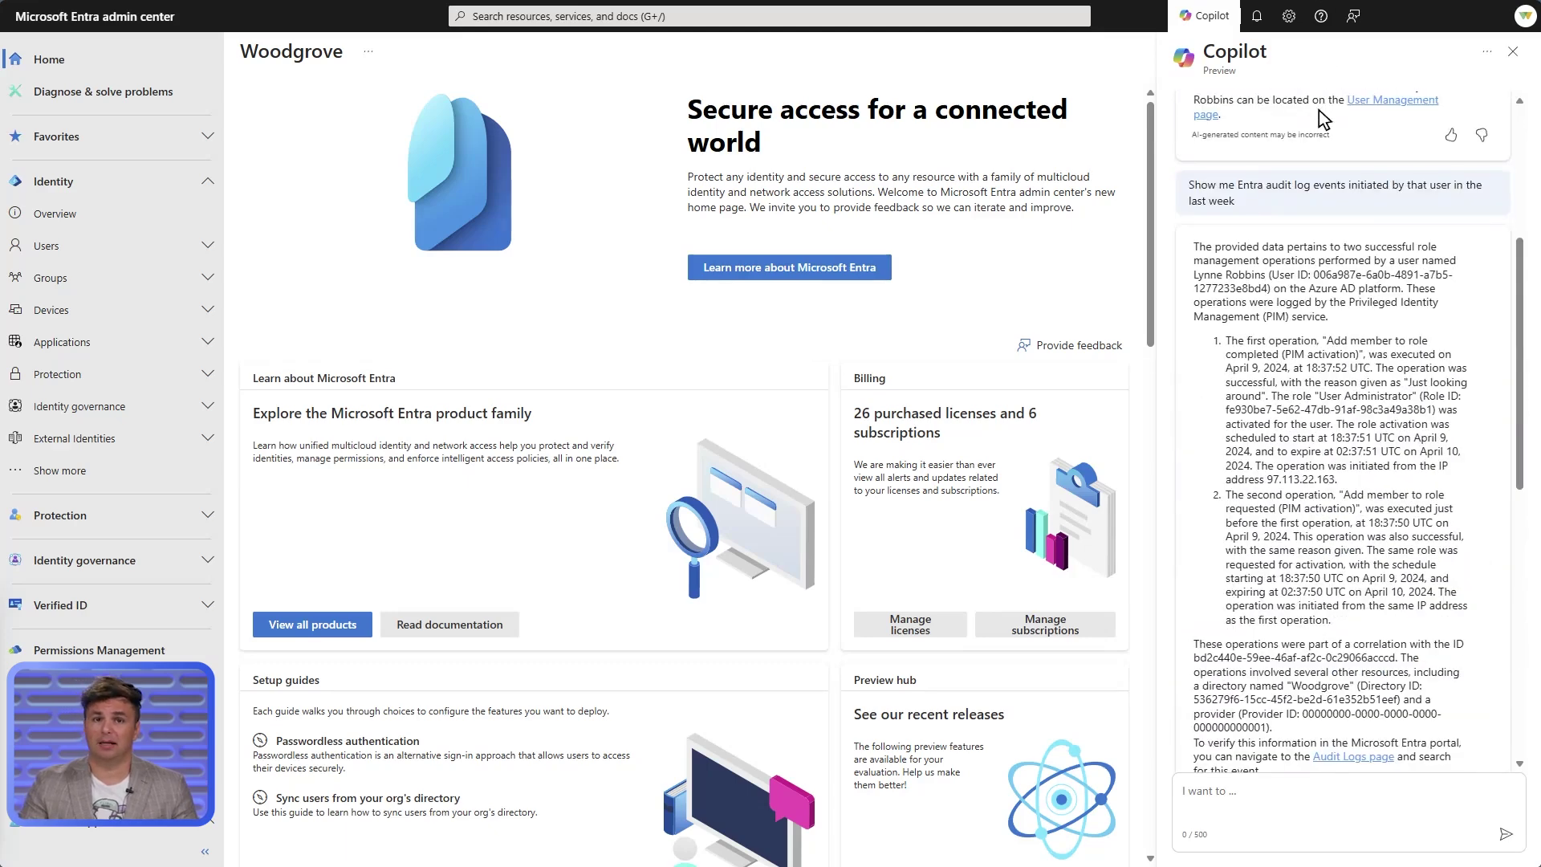
scroll(1510, 235, "up", 4)
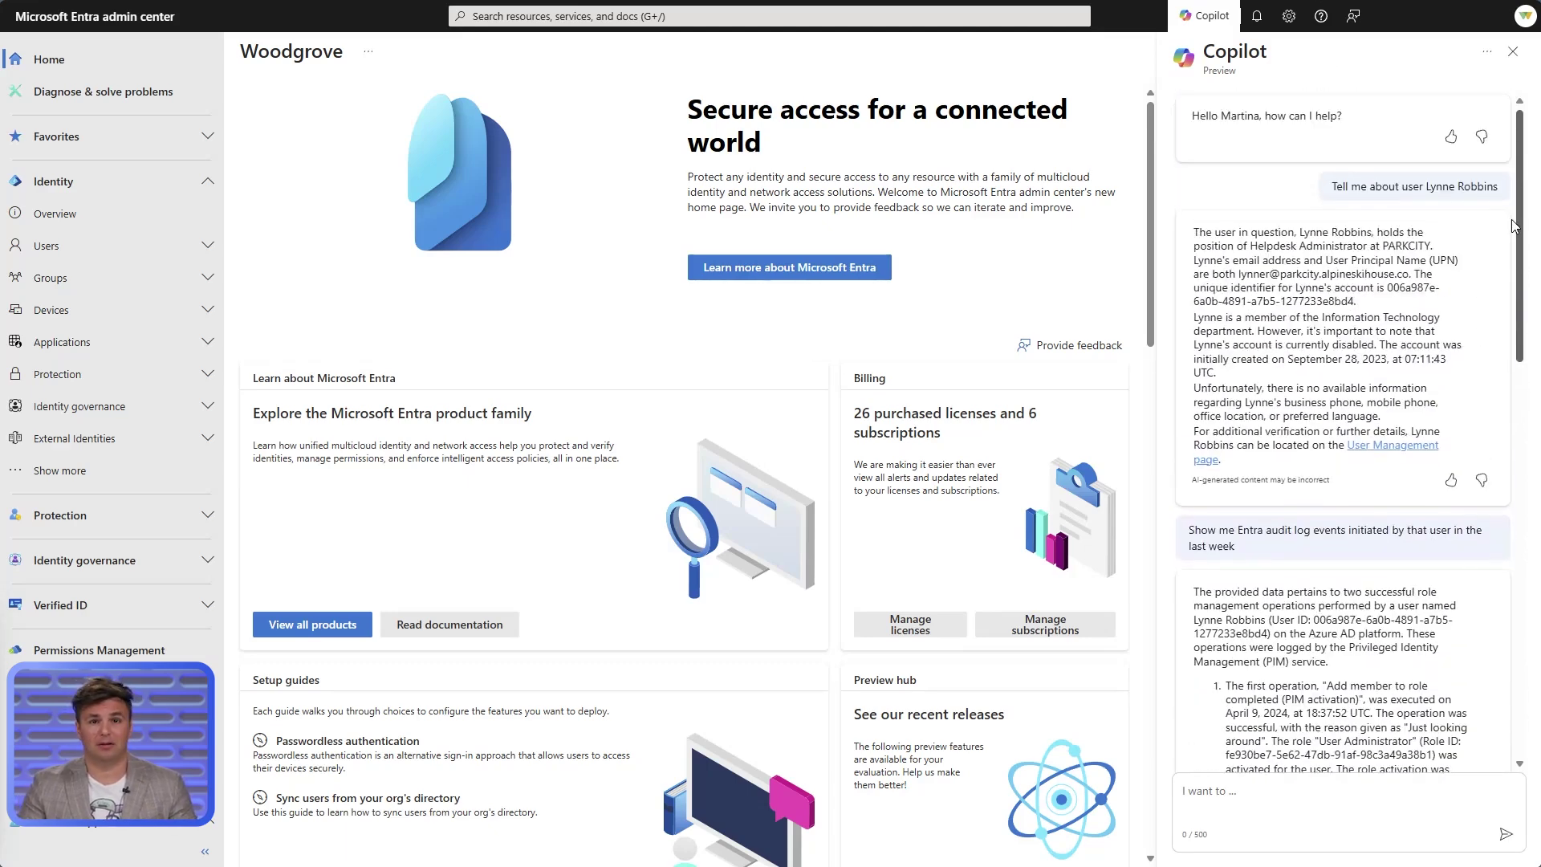
scroll(1400, 449, "down", 8)
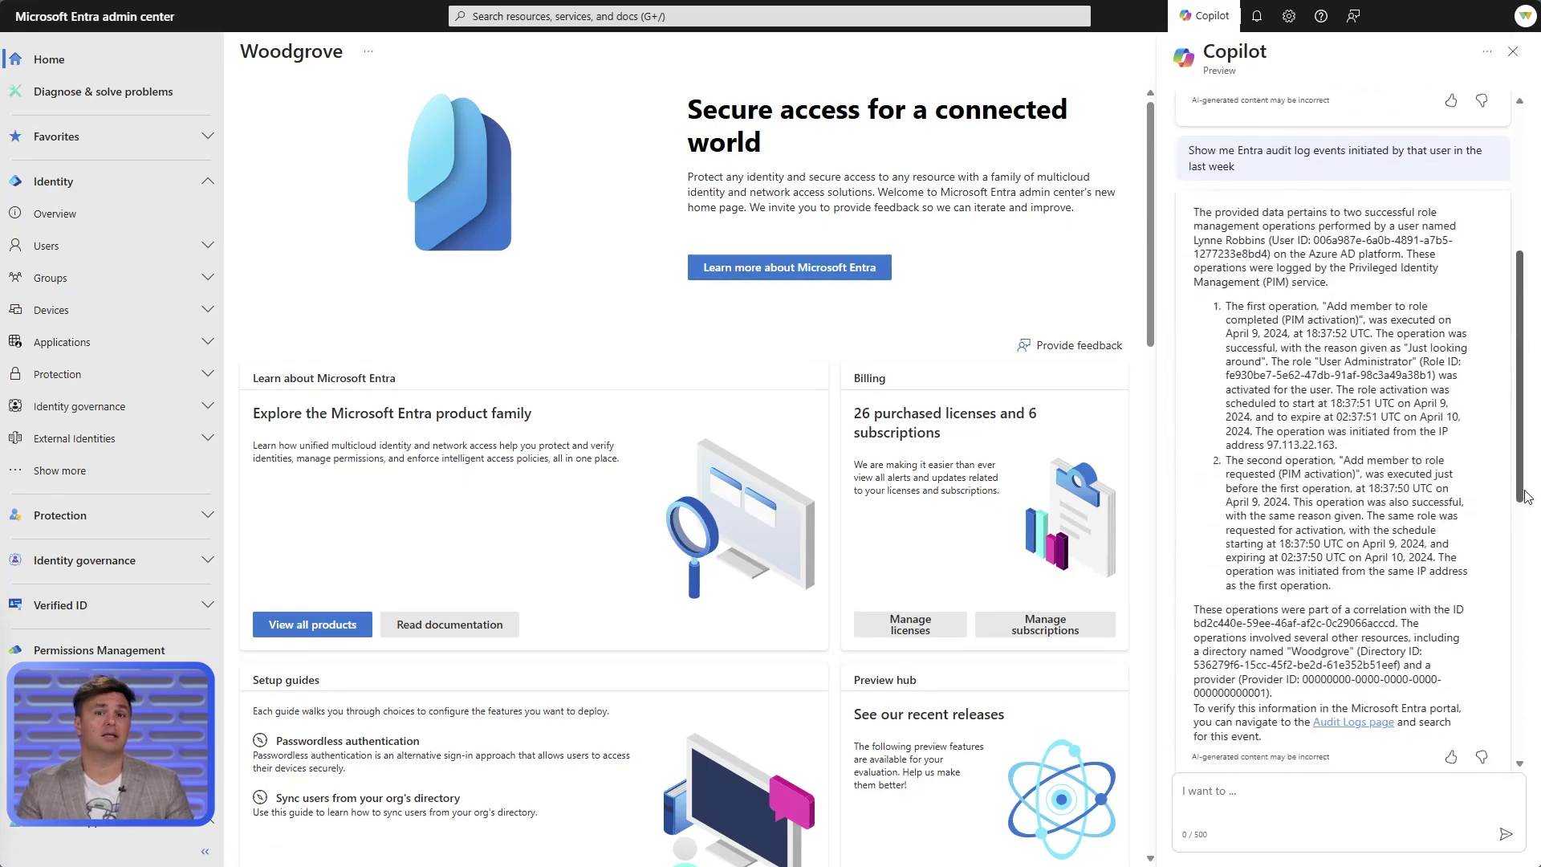
scroll(1380, 505, "down", 6)
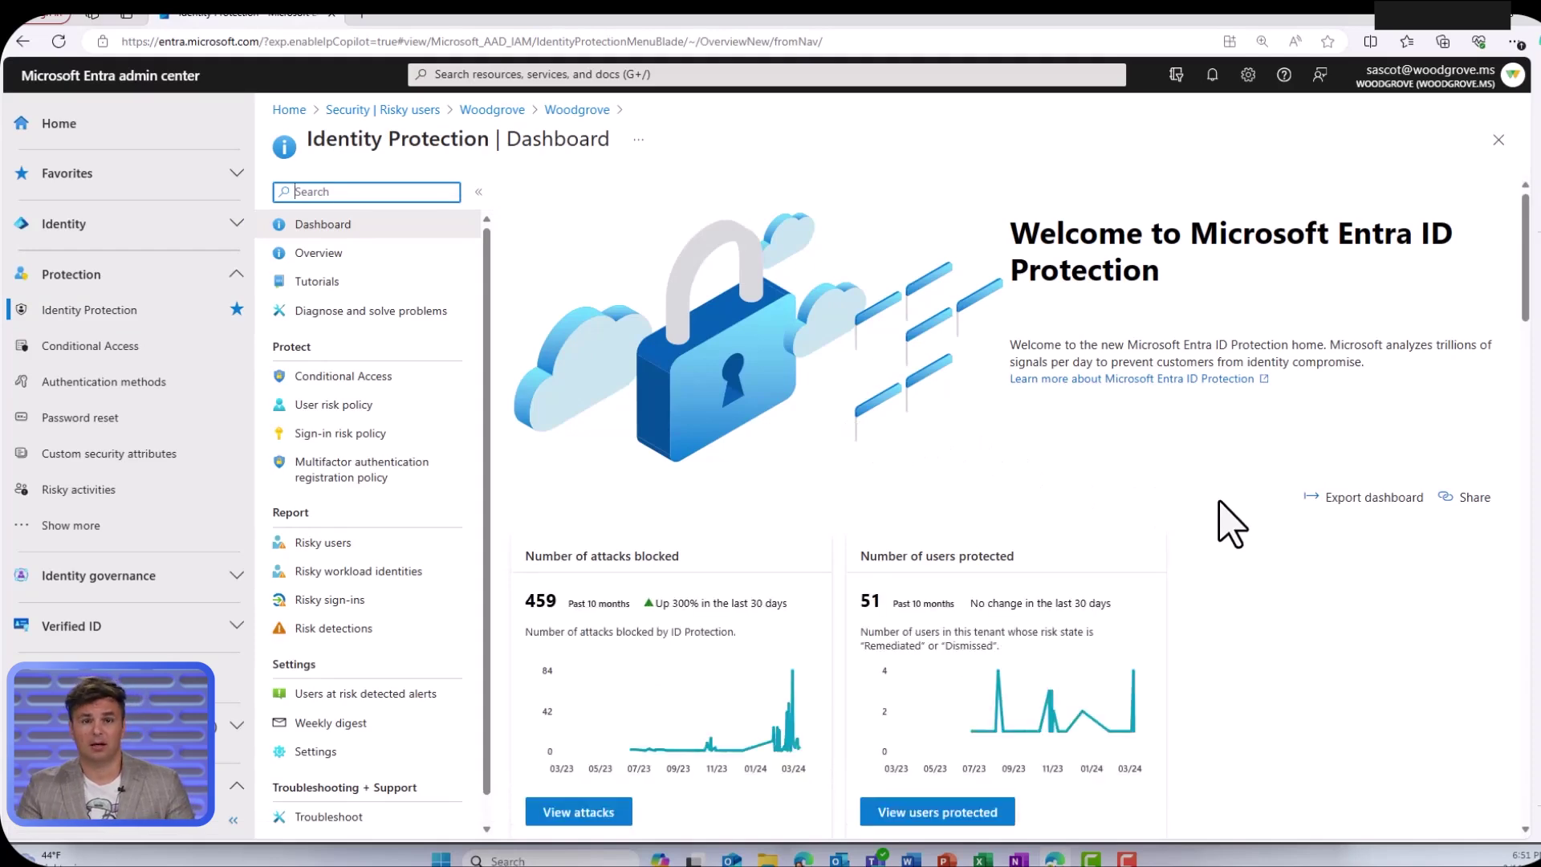
Show the high-risk users and open the first risky user's details and summary.
scroll(1231, 526, "down", 5)
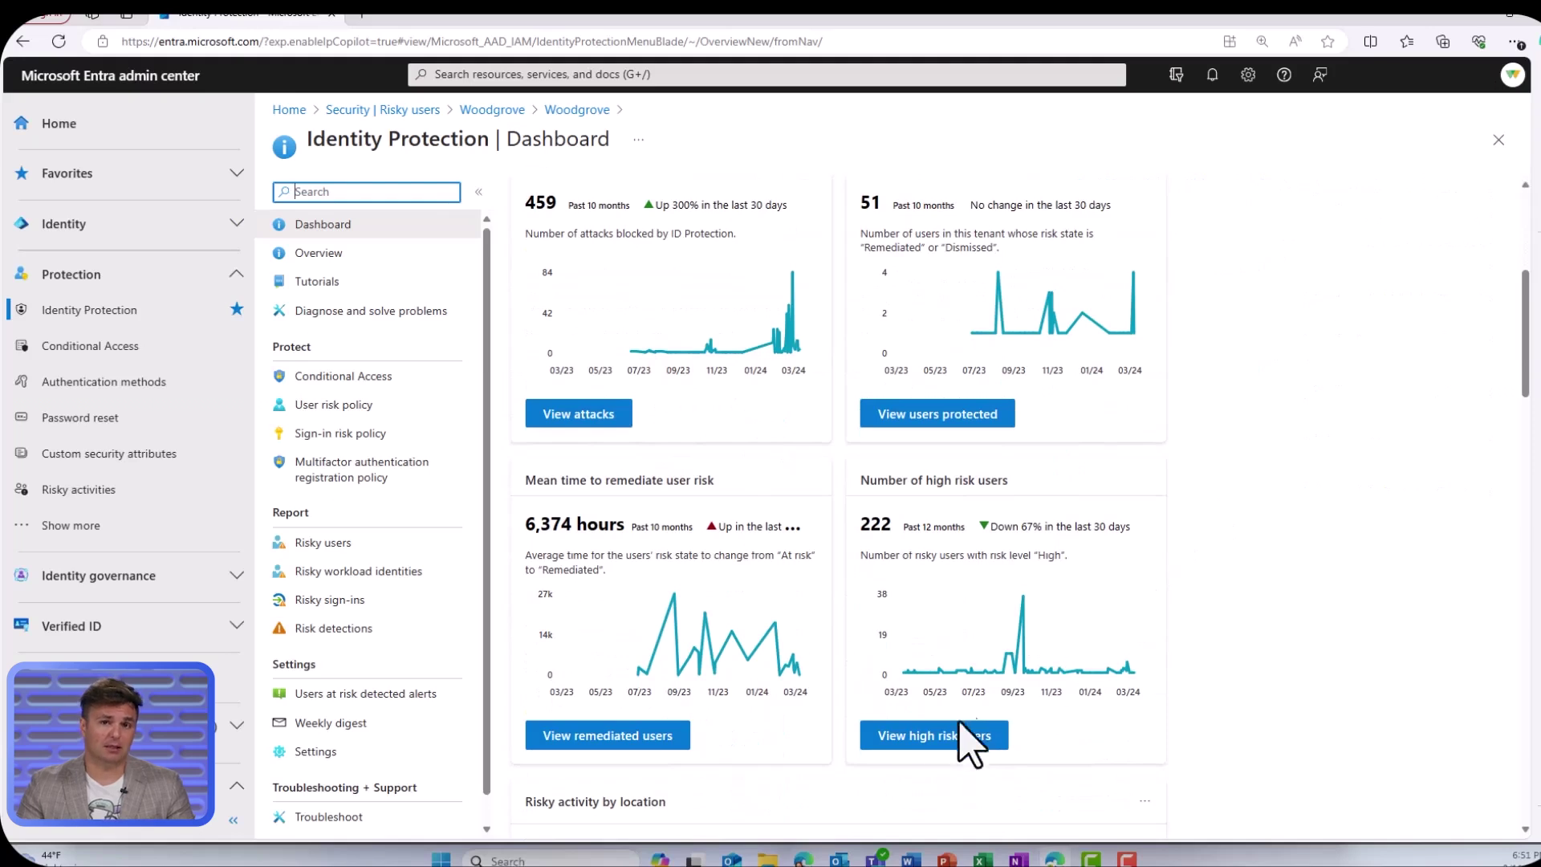
left_click(947, 749)
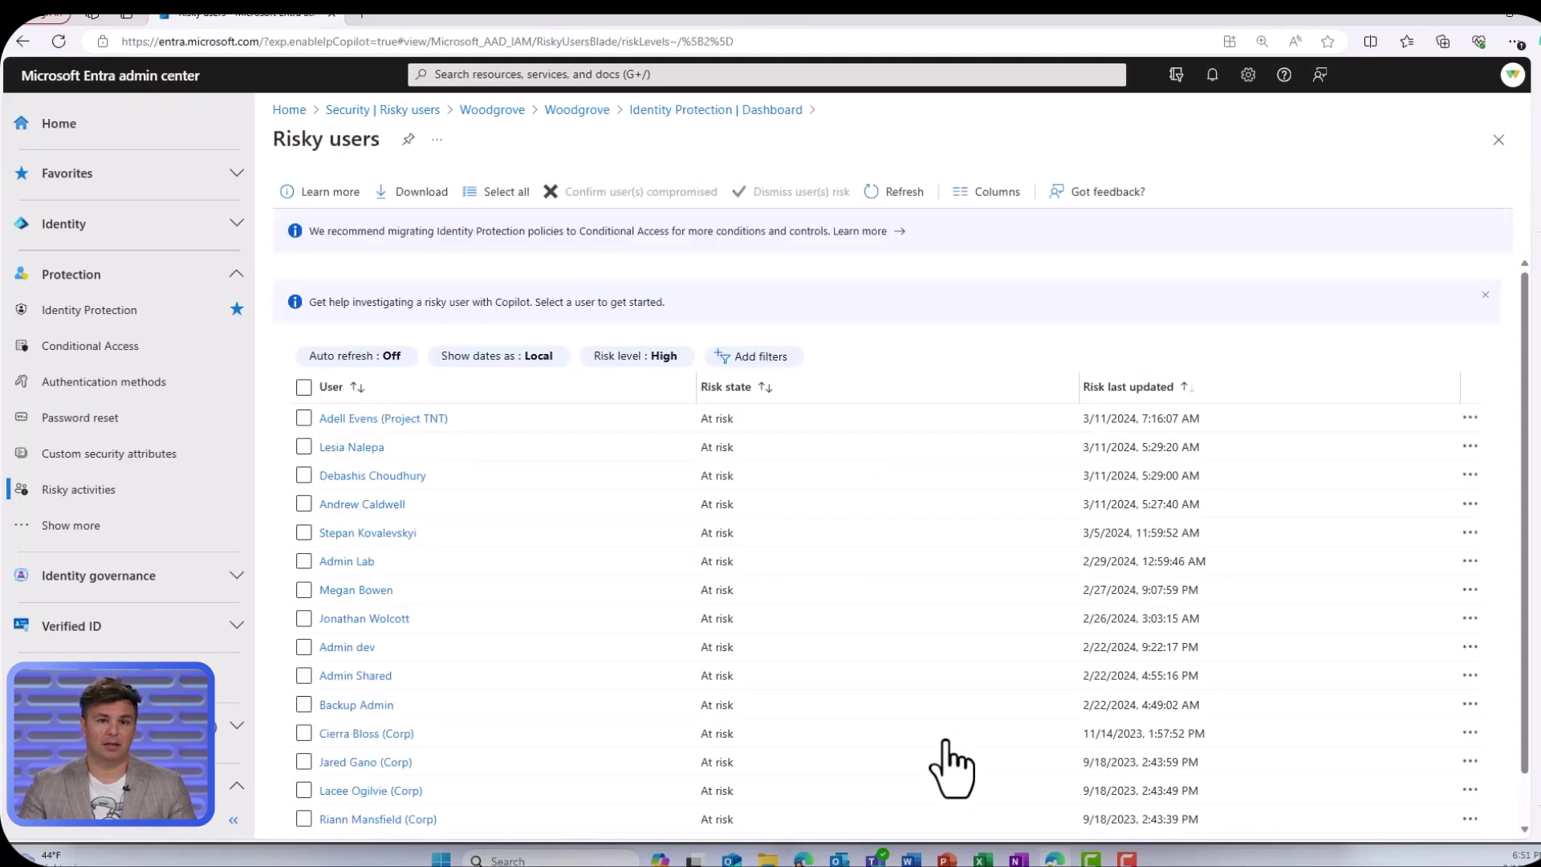
left_click(443, 419)
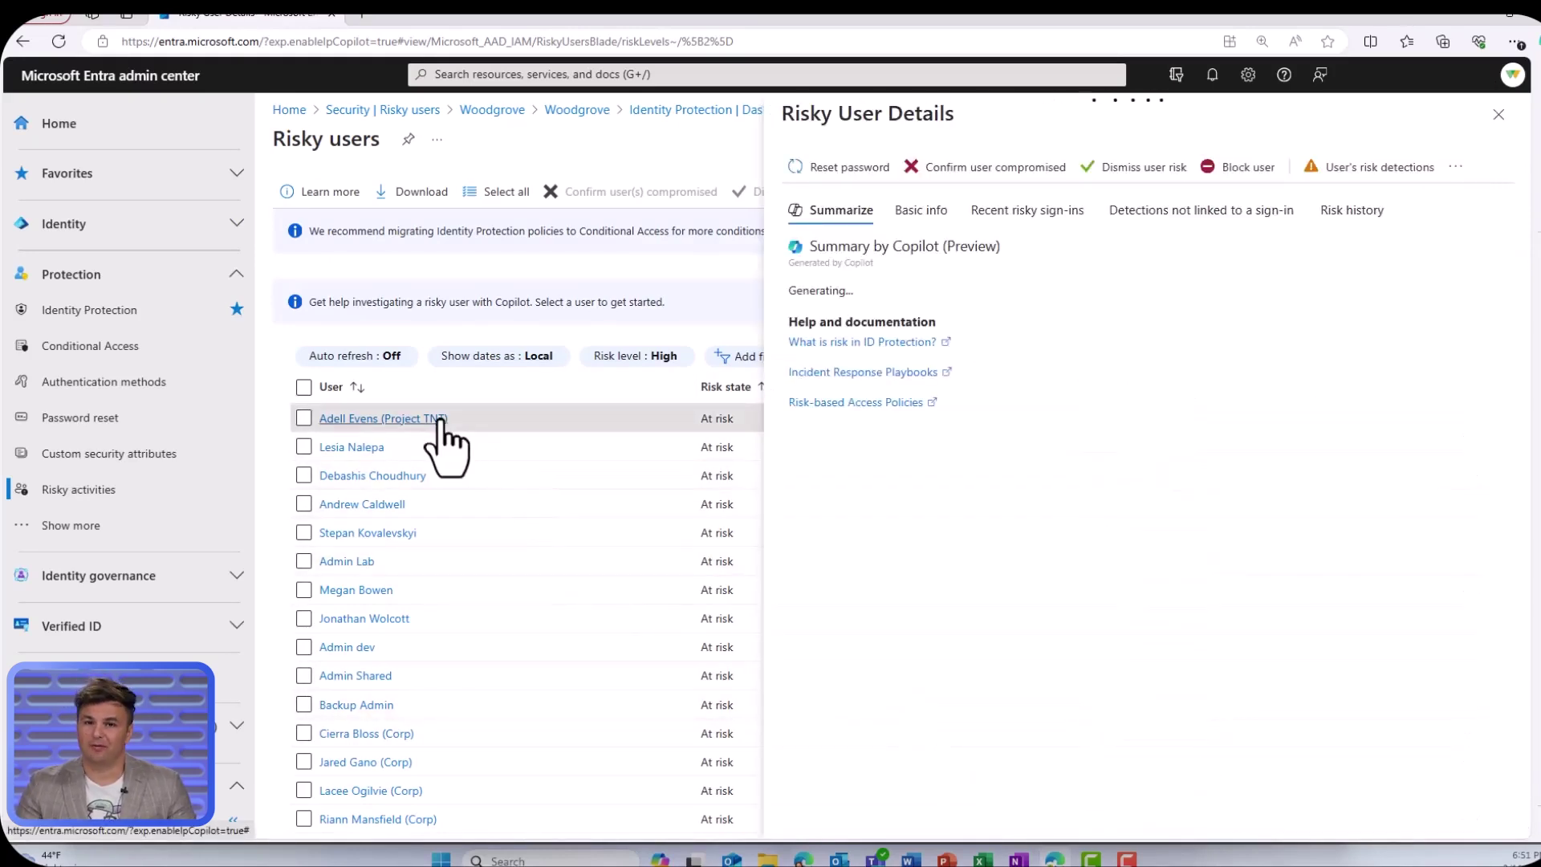